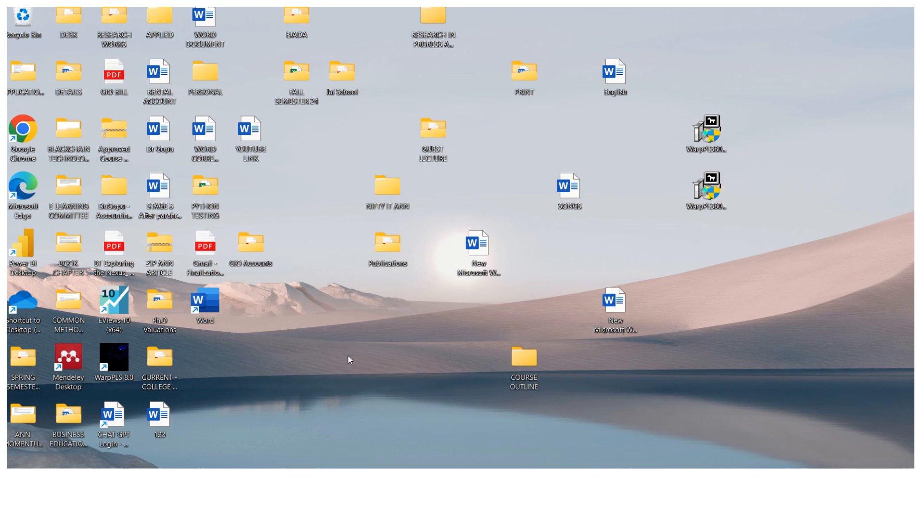
Step: Launch WarpPLS 8.0 and continue past the licence notice to the main window
left_click(120, 353)
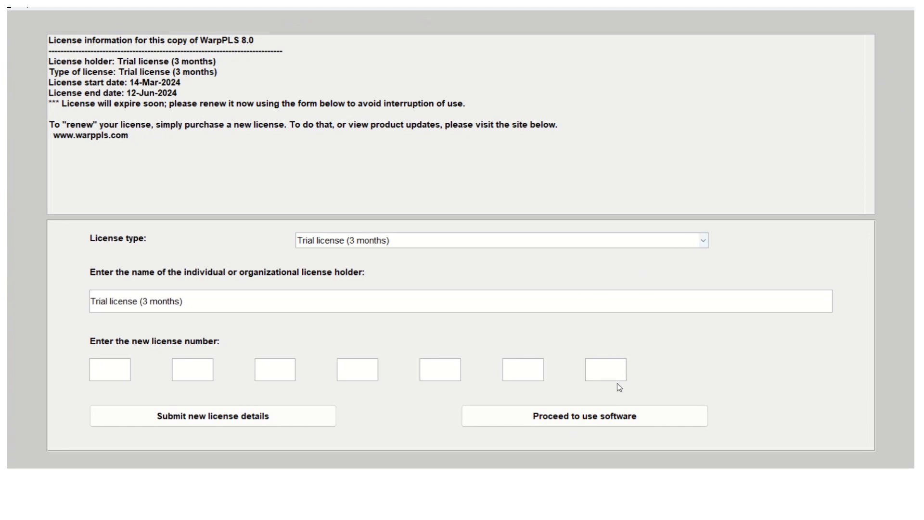
left_click(601, 422)
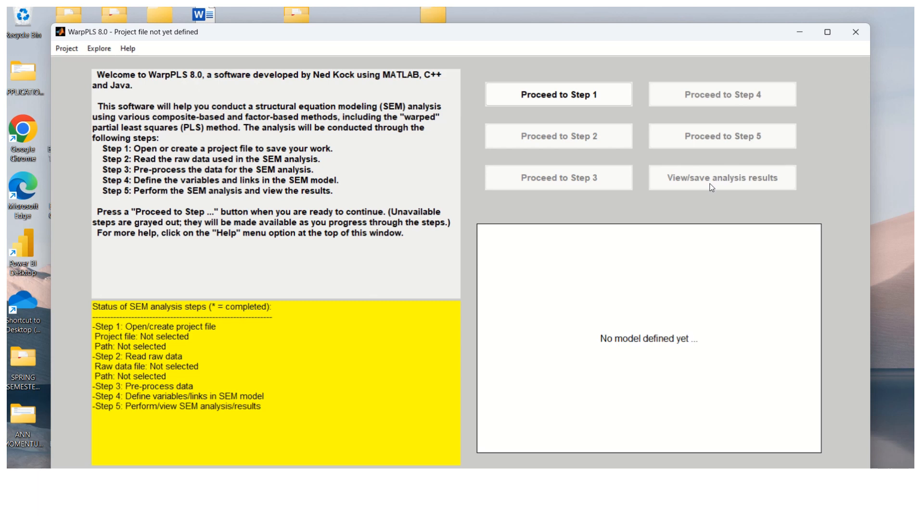
Step: Go to Step 1 and start a new project file
left_click(560, 100)
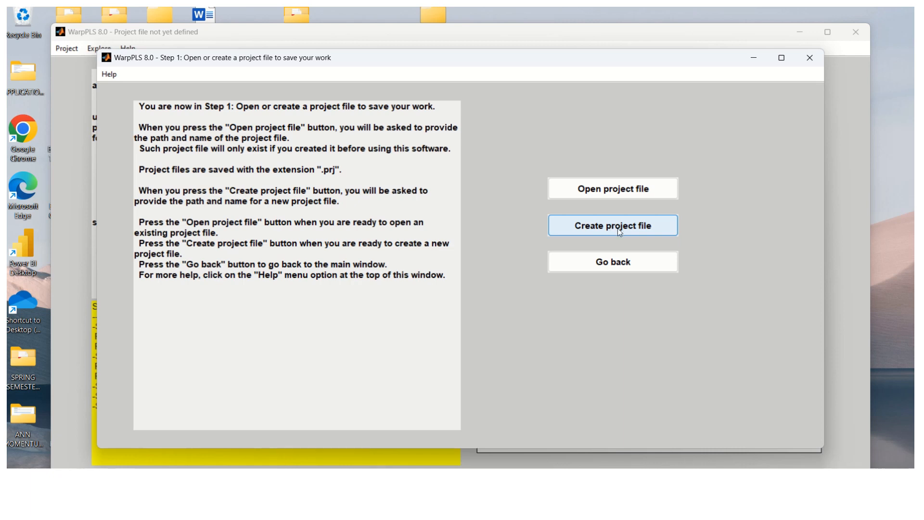
left_click(636, 227)
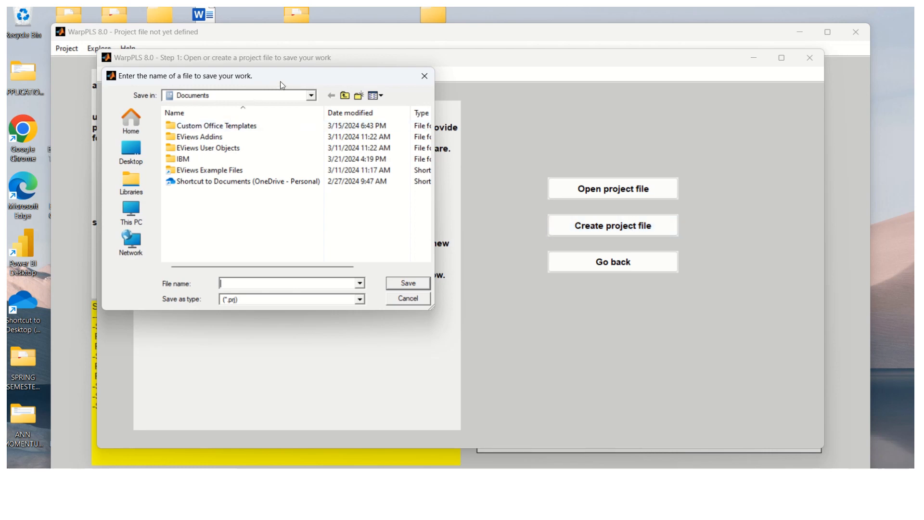
Step: Browse to the Desktop > BUSINESS EDUCATION AND RESEARCH > IN PROGRESS > SEM Analysis folder
left_click(311, 95)
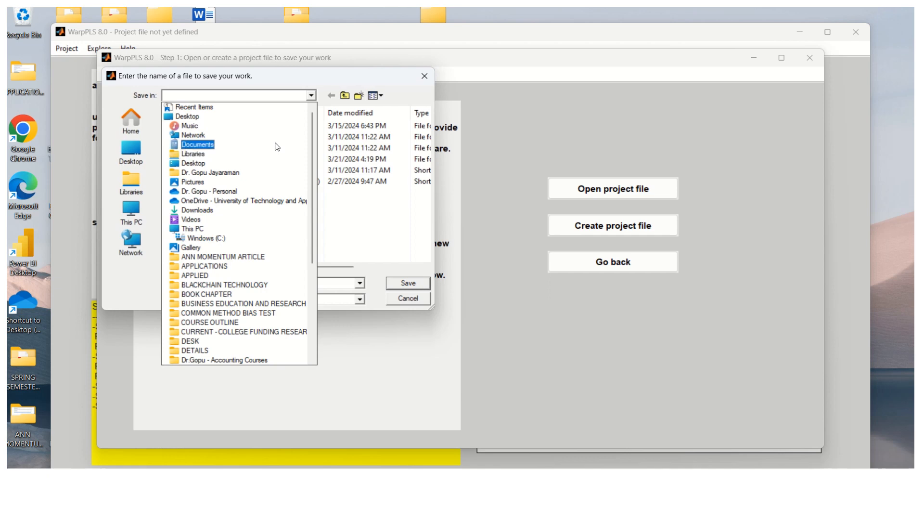
left_click(271, 164)
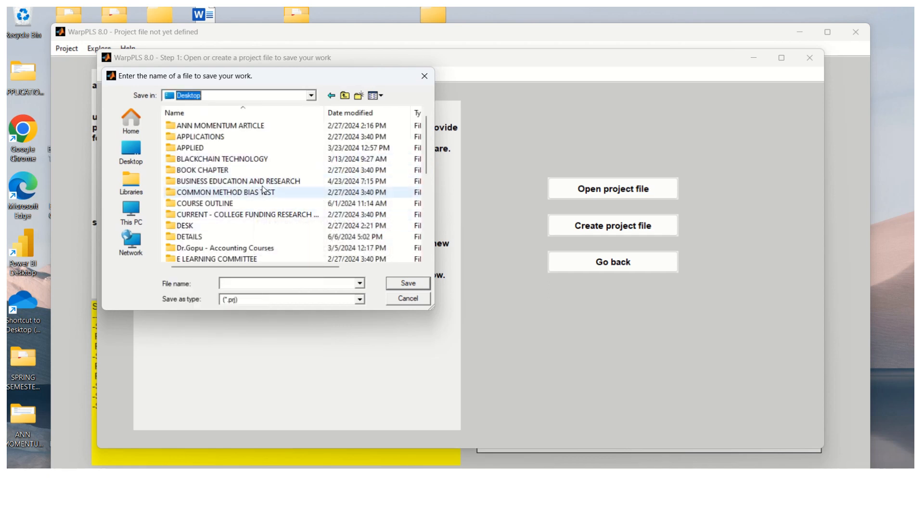
double_click(262, 183)
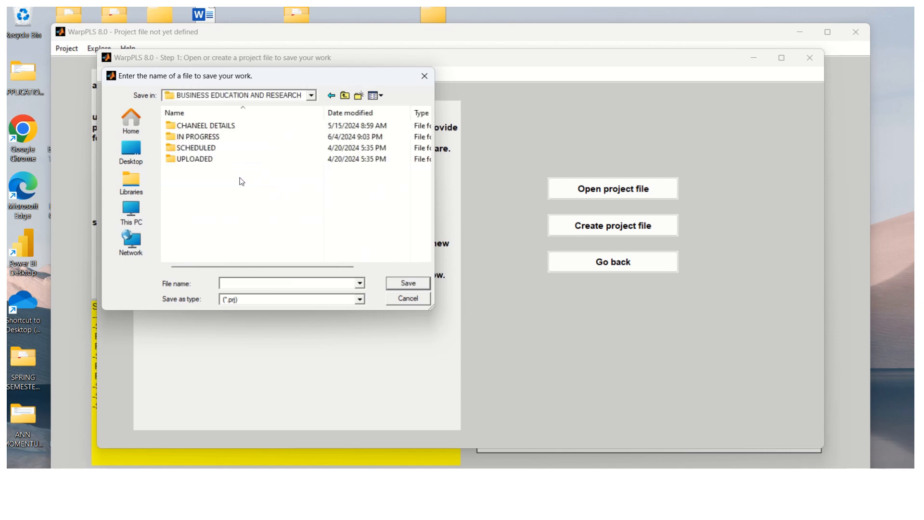
double_click(216, 136)
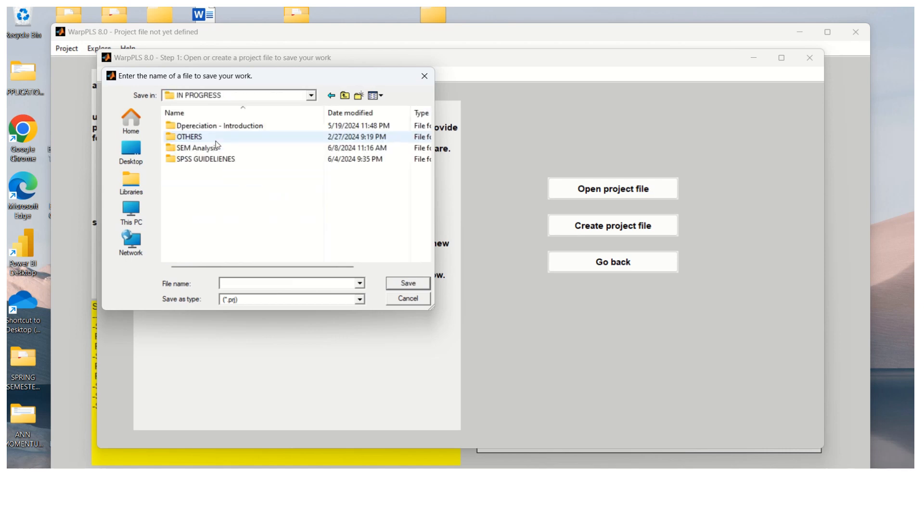
double_click(224, 148)
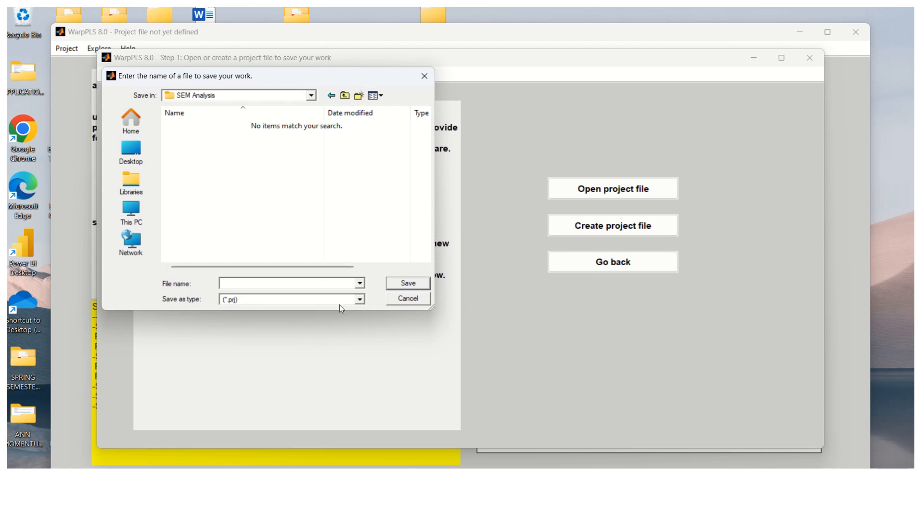
Step: Show All Files, then save as prj Customer Satisfaction.xlsx, replacing the existing file
left_click(359, 300)
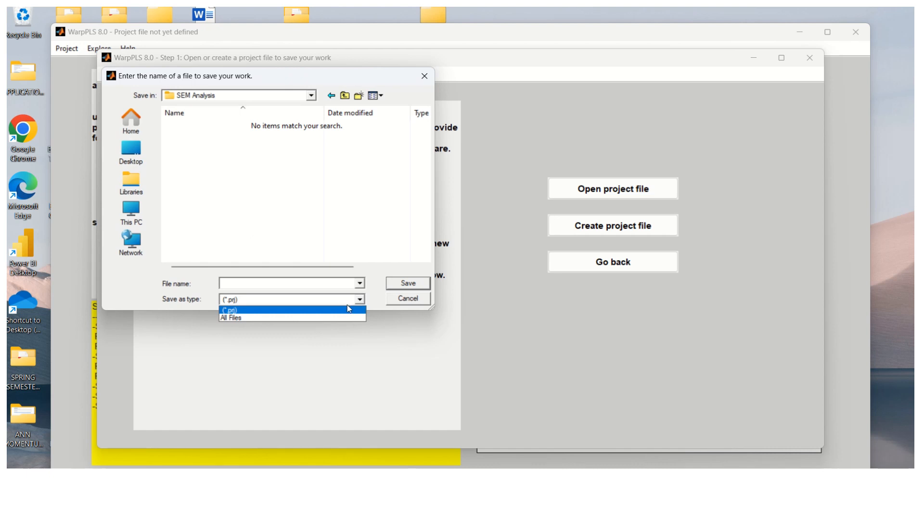
left_click(343, 319)
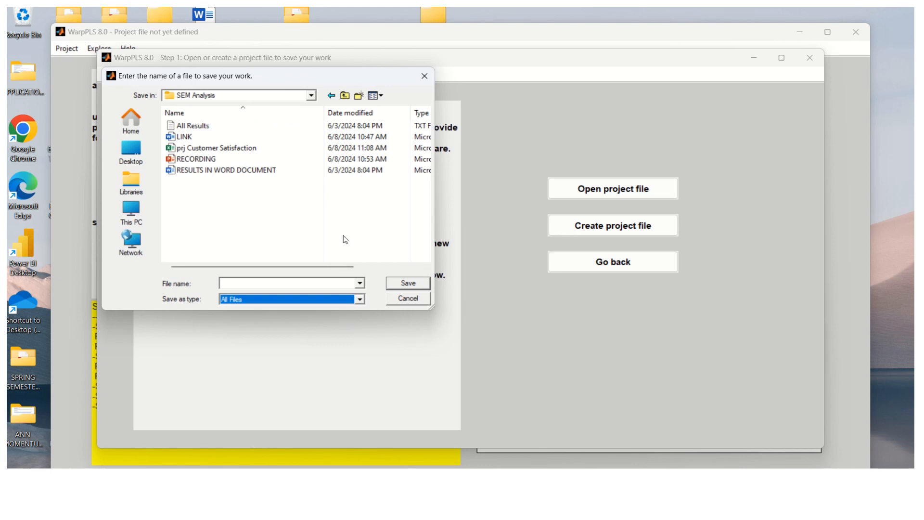
left_click(219, 151)
left_click(408, 284)
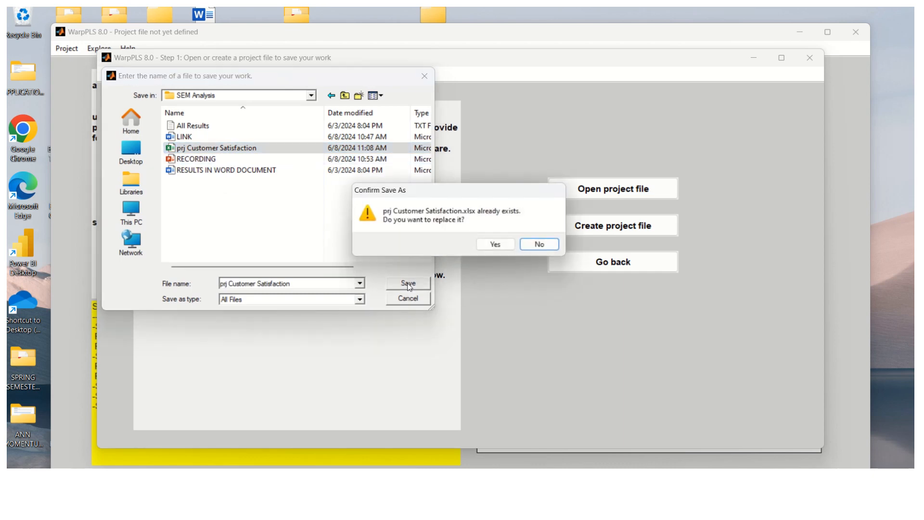
left_click(495, 244)
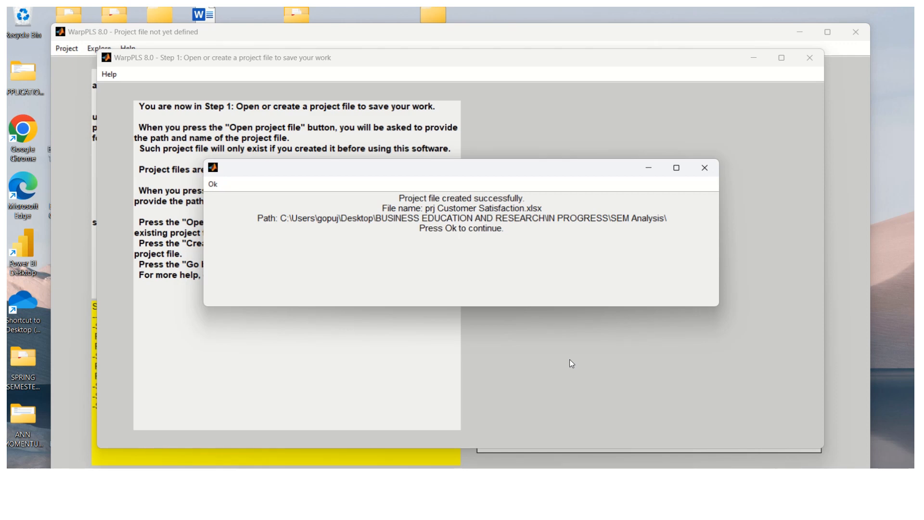
Step: Acknowledge the new project, move to Step 2, and choose to read raw data from a file
left_click(213, 185)
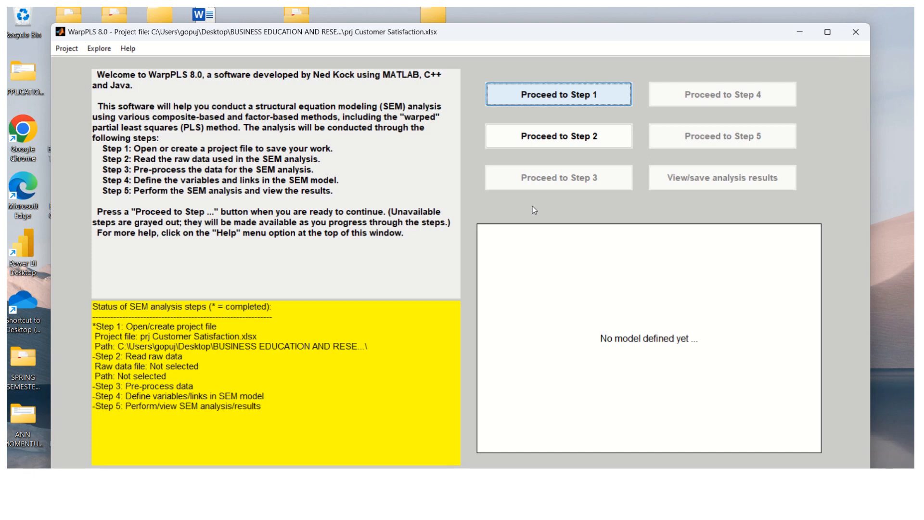
left_click(565, 141)
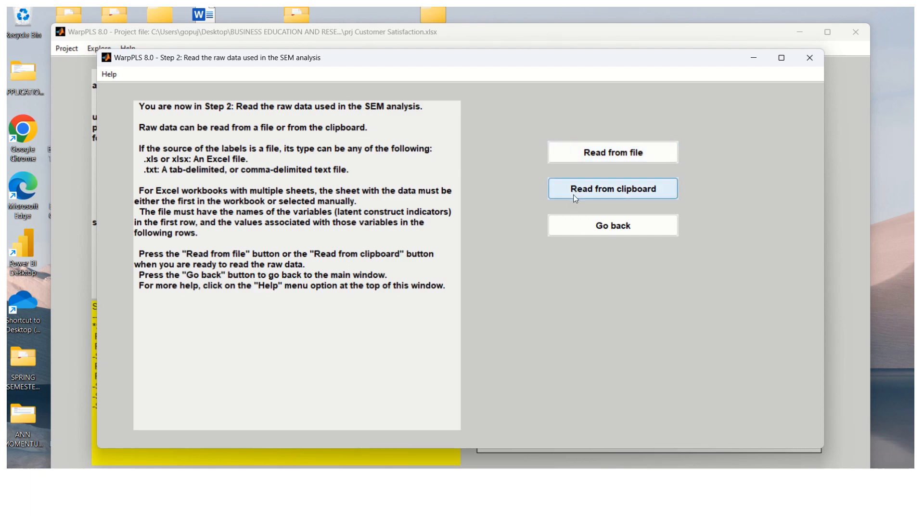
left_click(601, 155)
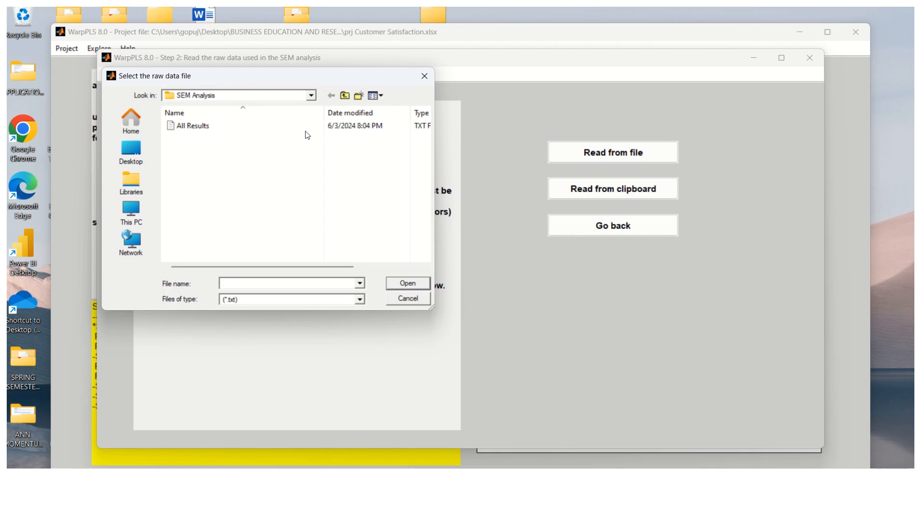
Step: Import prj Customer Satisfaction as raw data through the Import Wizard with All Files shown
left_click(360, 300)
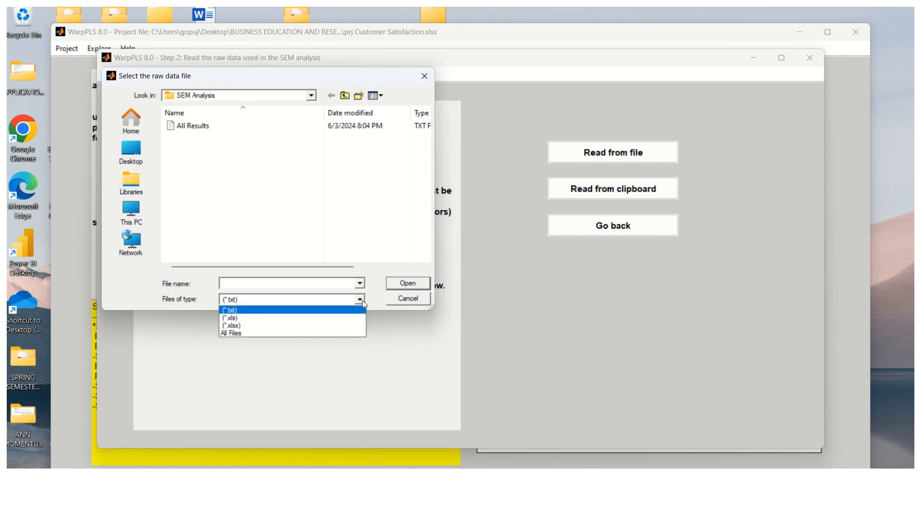
left_click(343, 335)
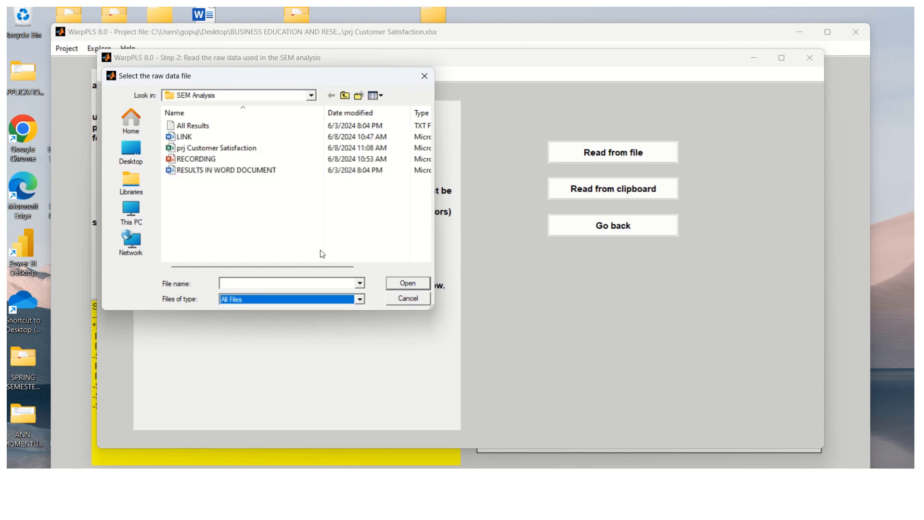
left_click(218, 151)
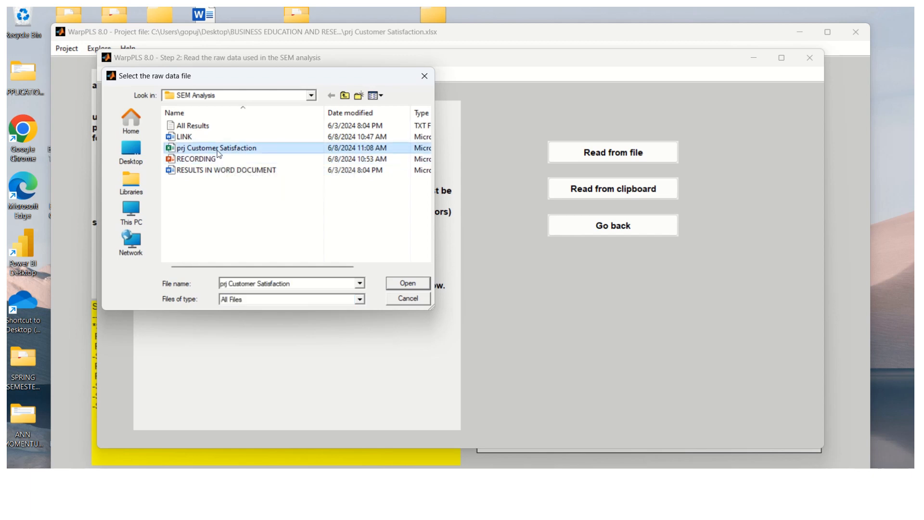
left_click(403, 284)
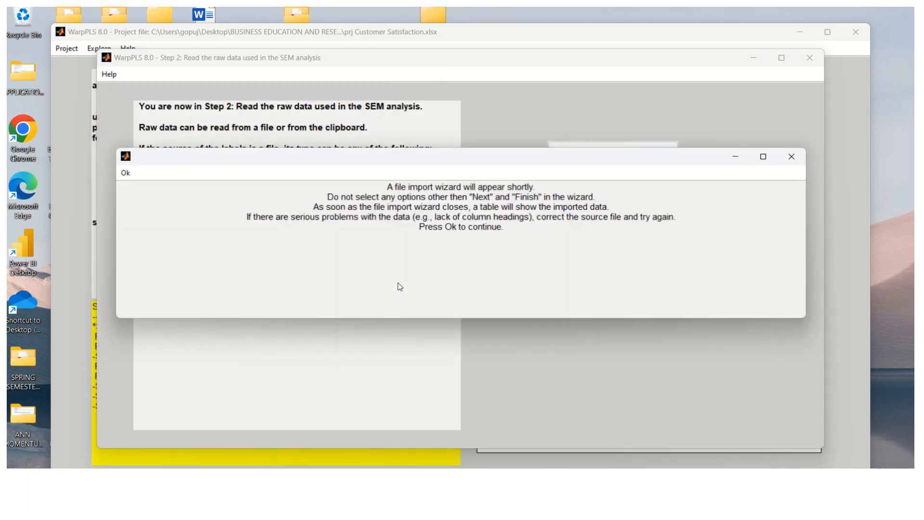
left_click(125, 173)
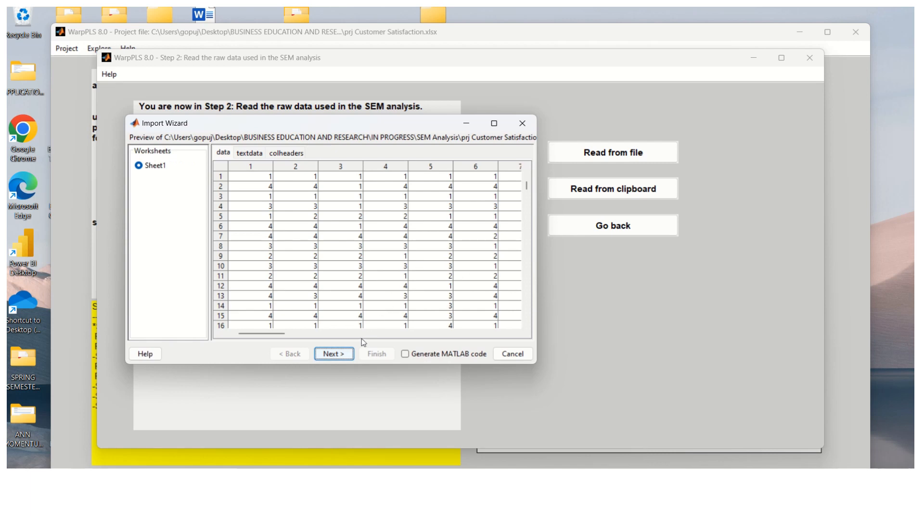
left_click(338, 355)
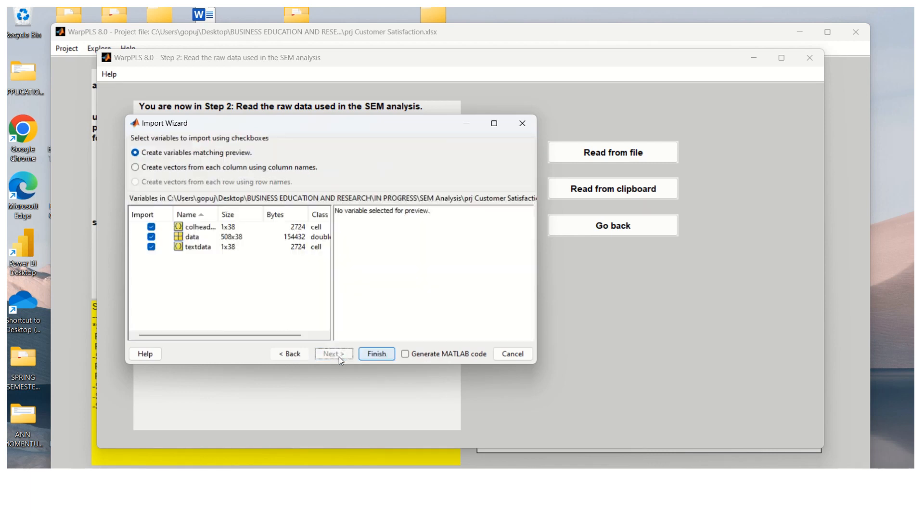
left_click(375, 355)
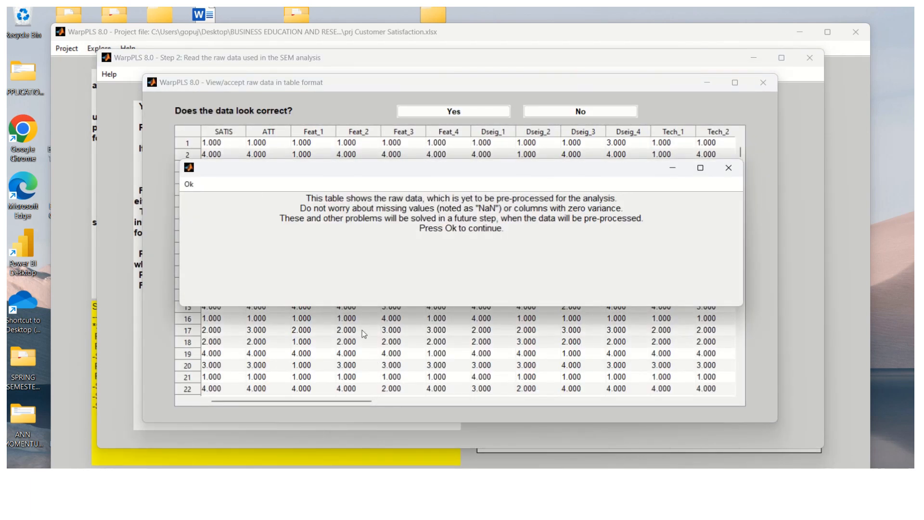
Step: Dismiss the raw data table note and switch to the prj Customer Satisfaction Excel workbook
left_click(190, 185)
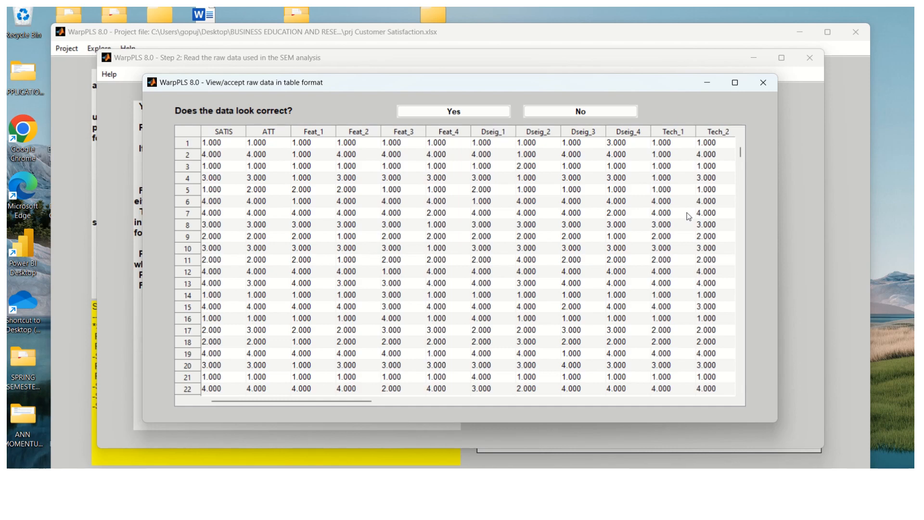
left_click(496, 482)
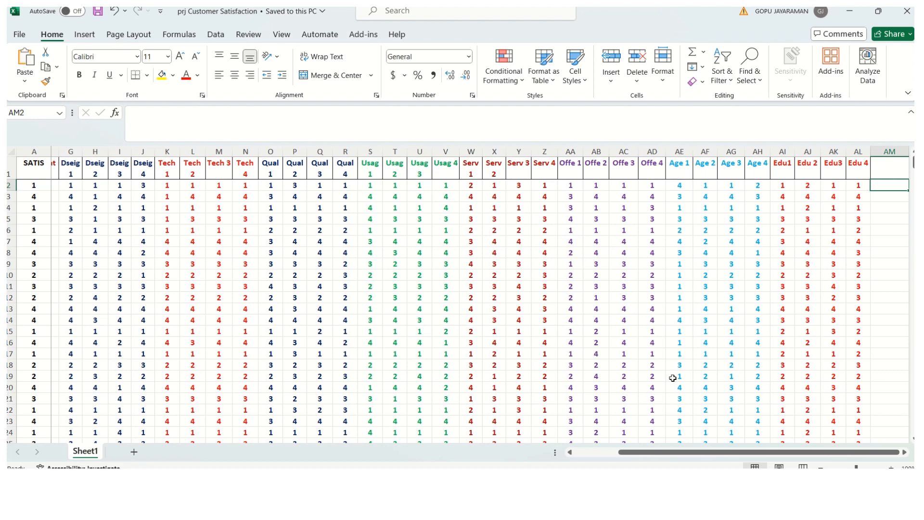
left_click_drag(666, 452, 568, 464)
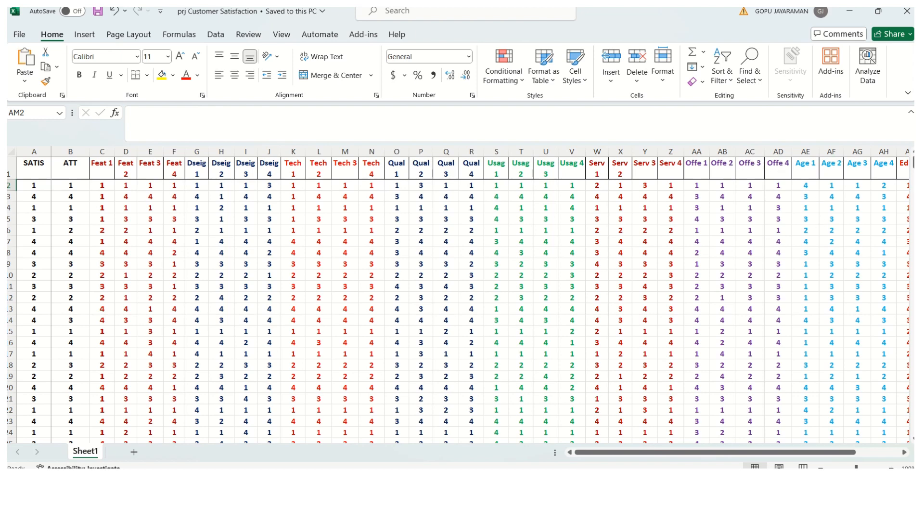
left_click_drag(777, 453, 823, 450)
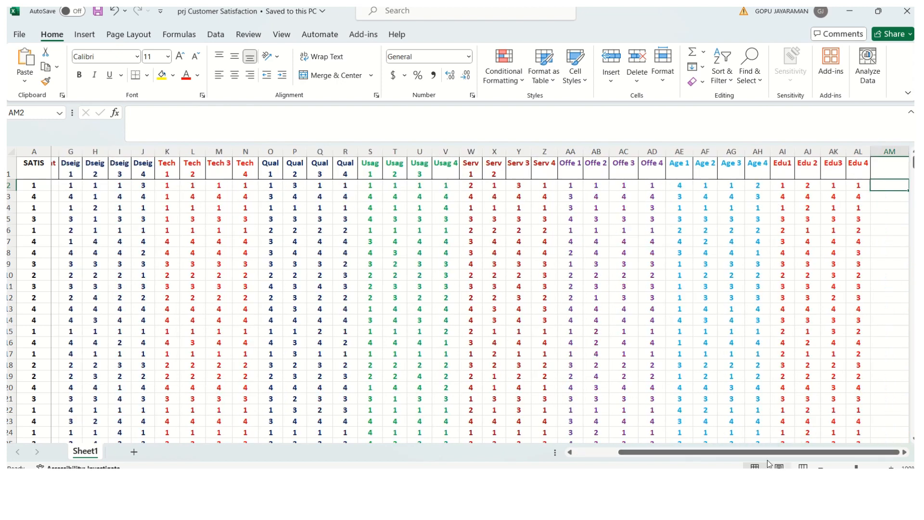
left_click_drag(769, 454, 725, 458)
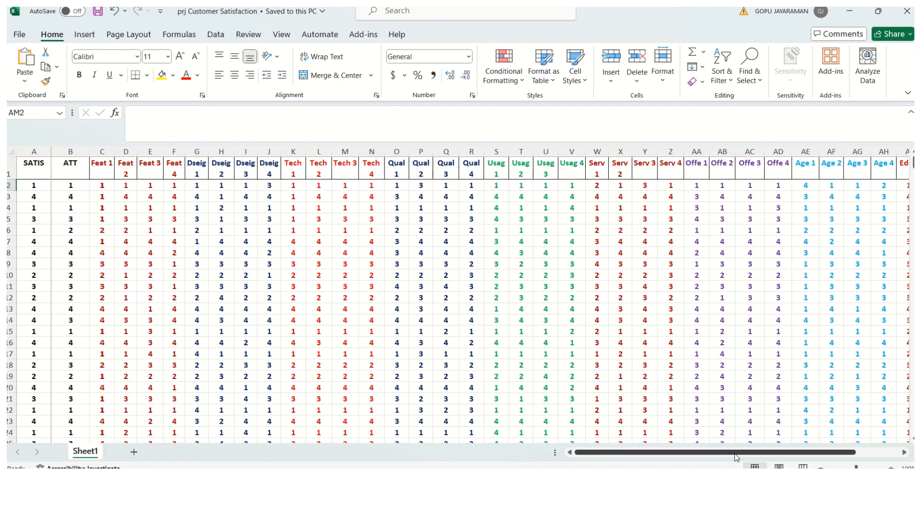
left_click_drag(734, 454, 704, 455)
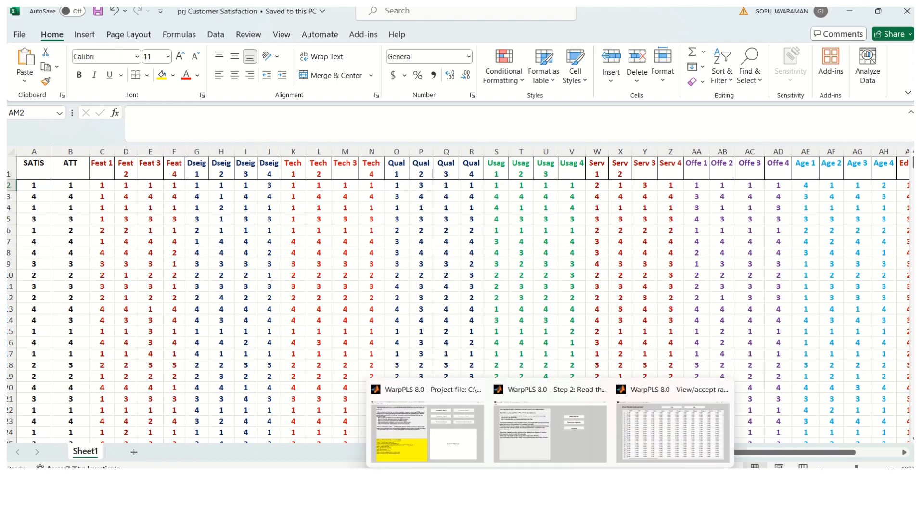
Step: Return to WarpPLS and accept the customer-satisfaction raw data preview
left_click(550, 481)
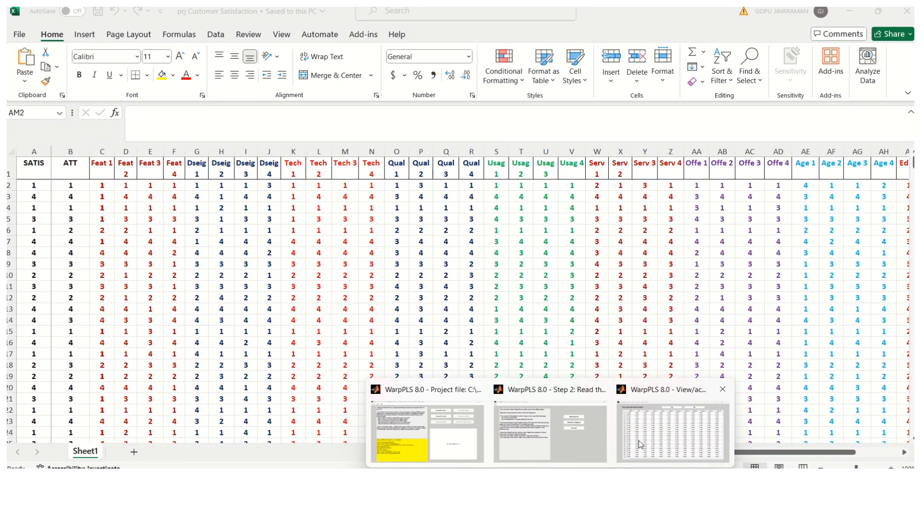
left_click(708, 391)
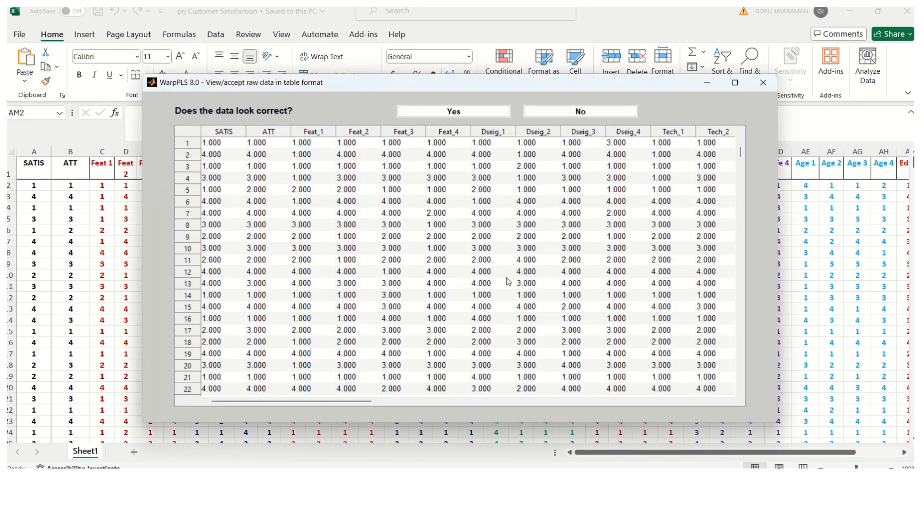
left_click(451, 111)
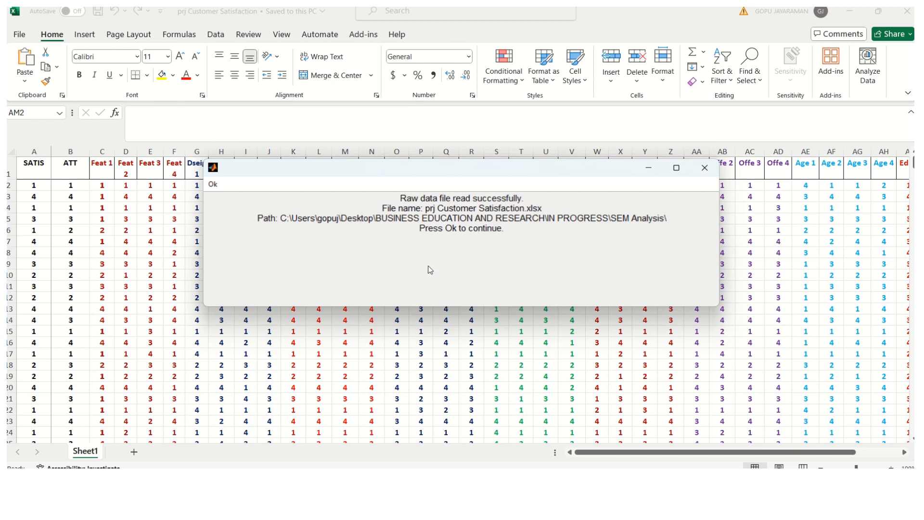
Step: Dismiss the read-success message and proceed to Step 3 data pre-processing
left_click(213, 185)
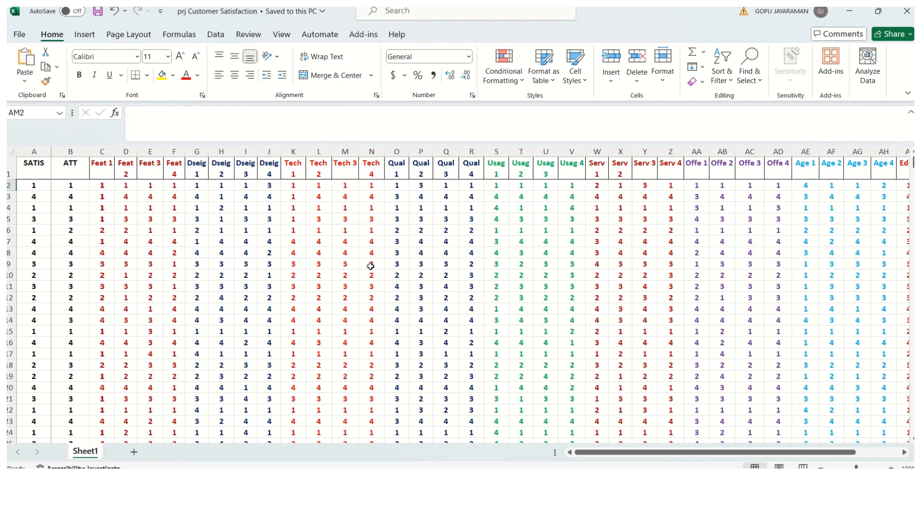
mouse_move(550, 482)
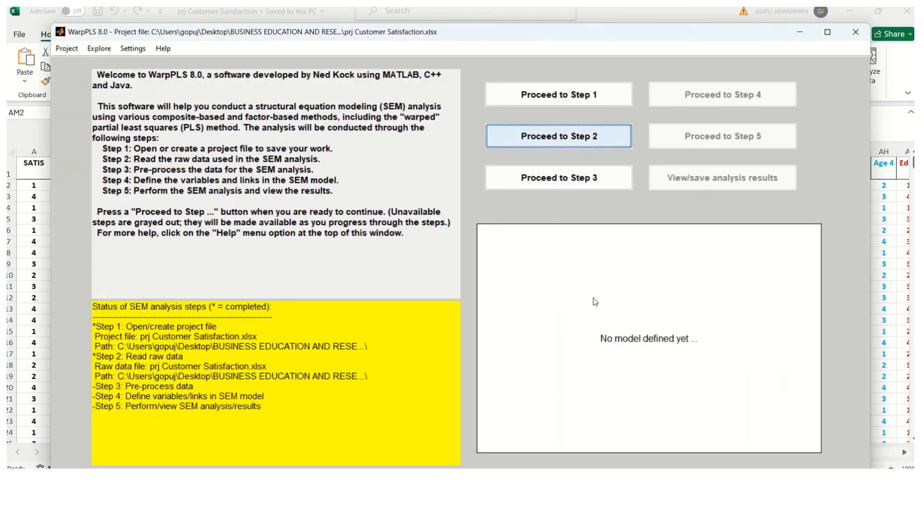
left_click(549, 187)
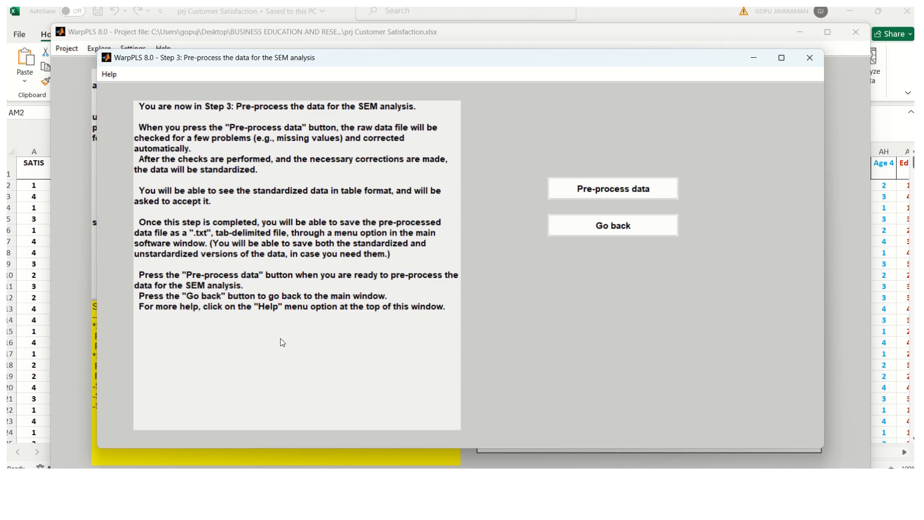
Step: Run pre-processing on the customer-satisfaction data to check and standardize indicators
left_click(621, 191)
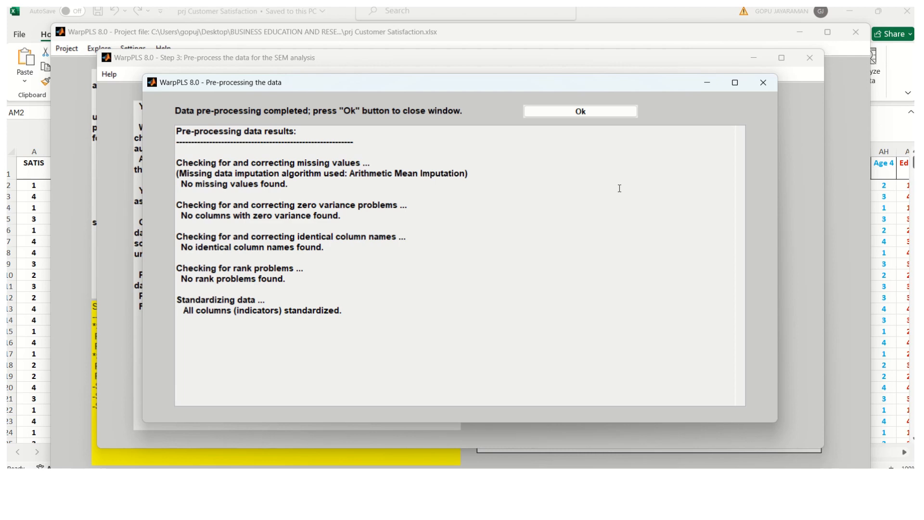
Step: Close the pre-processing results and accept the standardized data table
left_click(585, 113)
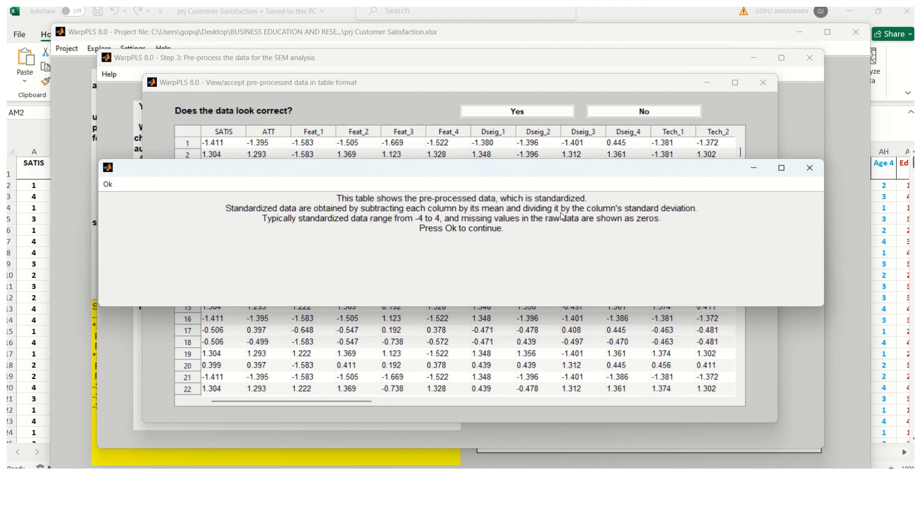
left_click(110, 185)
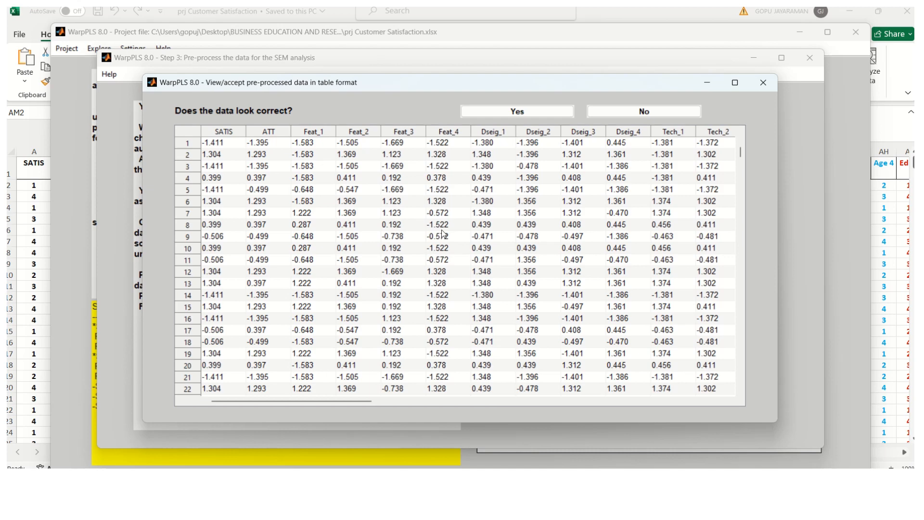
left_click(528, 113)
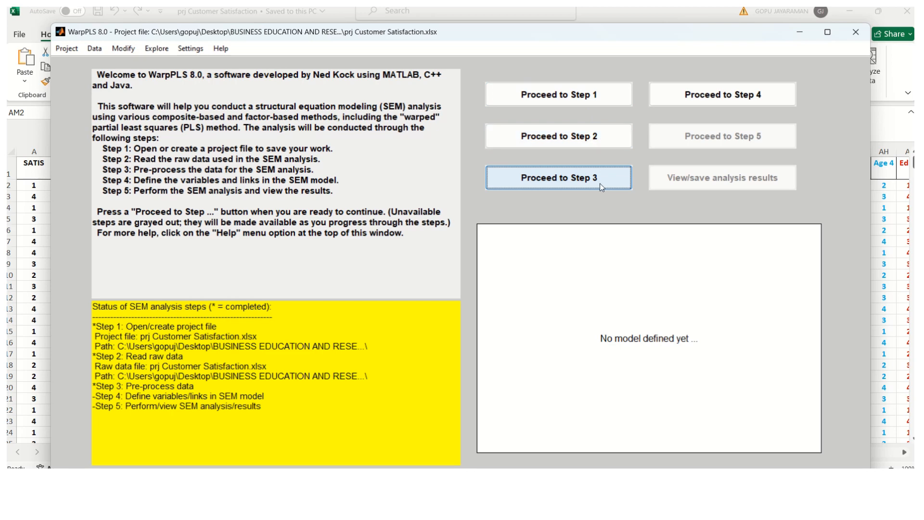
Step: Proceed to Step 4, open the blank SEM model editor and its Latent variable options
left_click(690, 99)
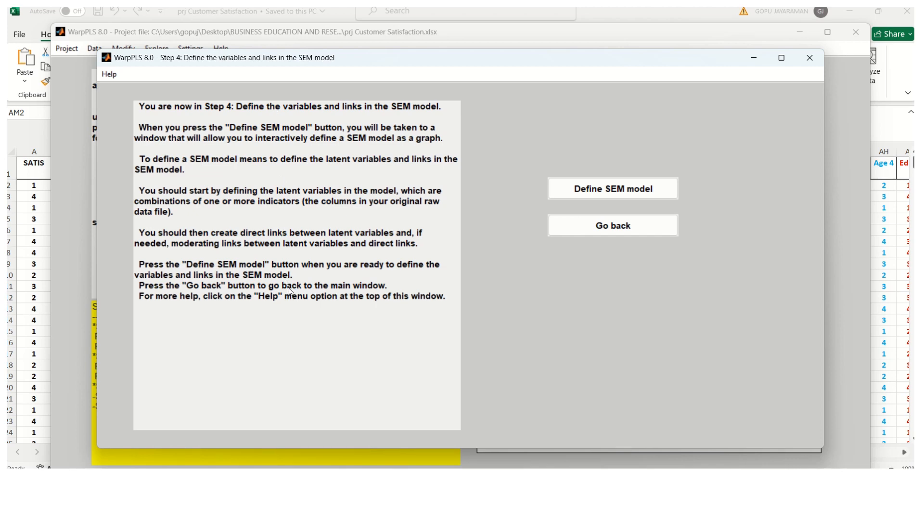
left_click(596, 190)
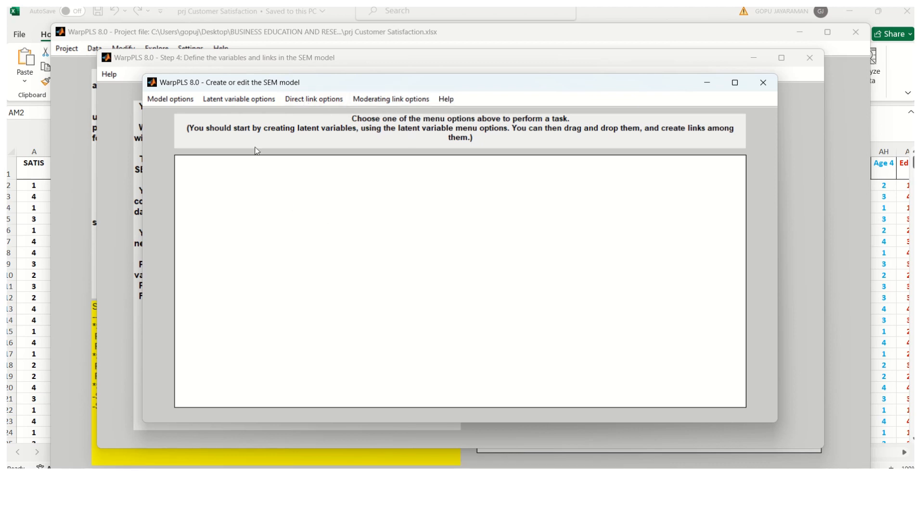
left_click(234, 101)
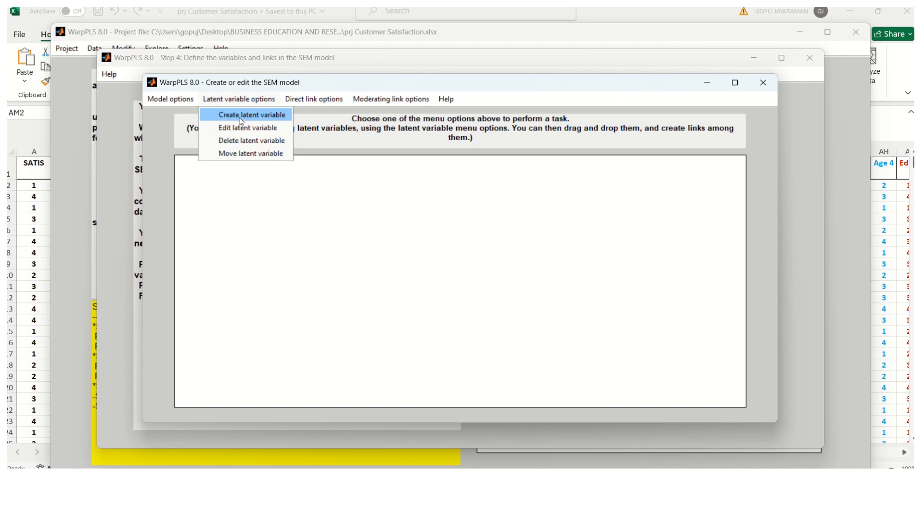
Step: Create a new latent variable on the canvas named SATISF with indicator SATIS
left_click(257, 119)
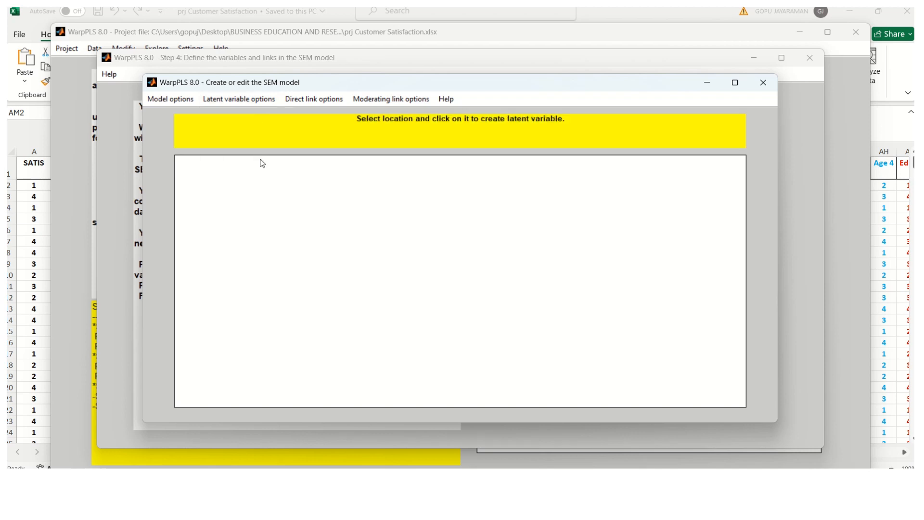
left_click(283, 214)
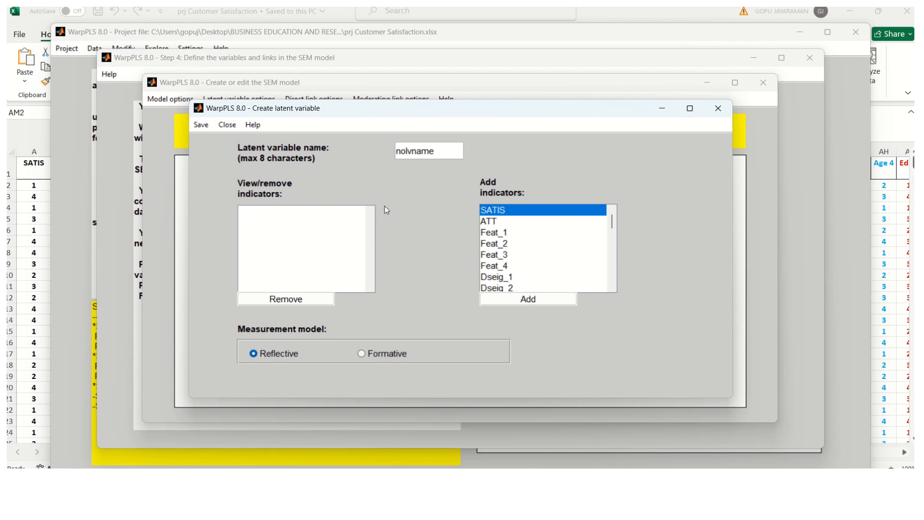
left_click_drag(451, 151, 366, 152)
type("SATISF")
left_click(537, 299)
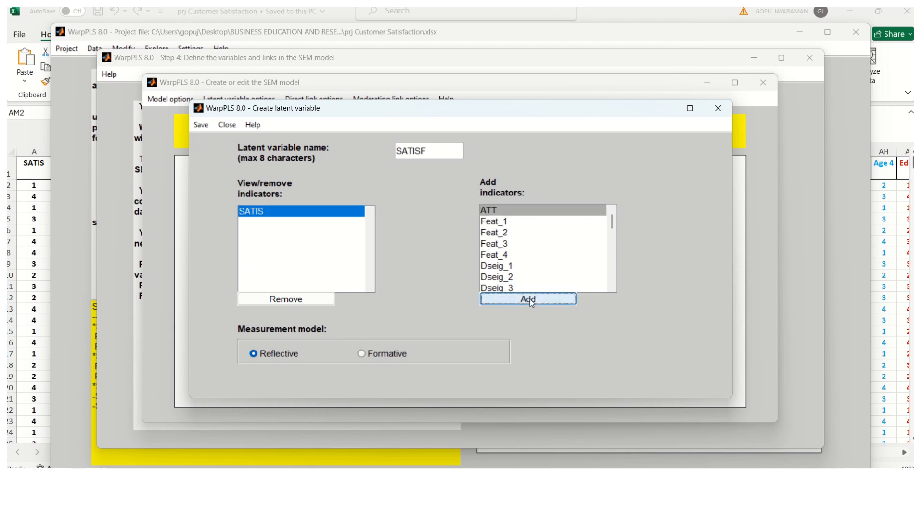
Step: Save the SATISF latent variable settings and drag it to the right side of the canvas
left_click(204, 126)
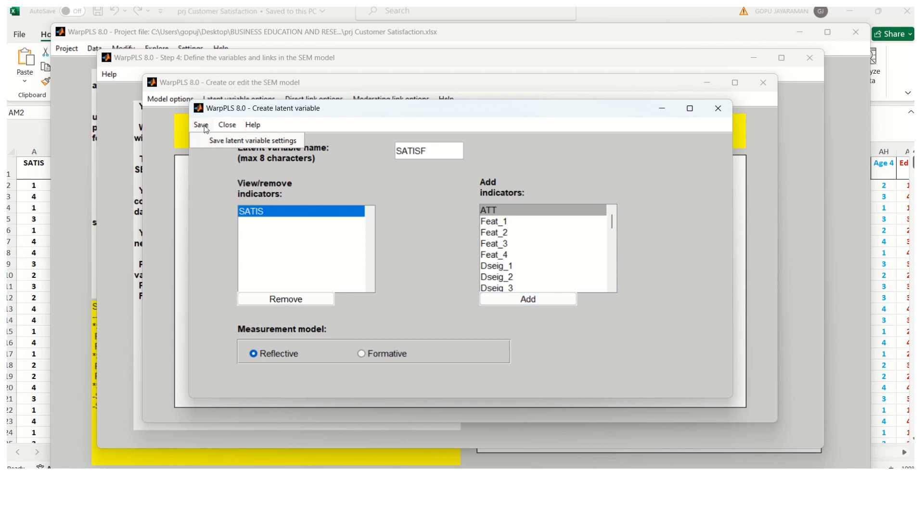
left_click(246, 142)
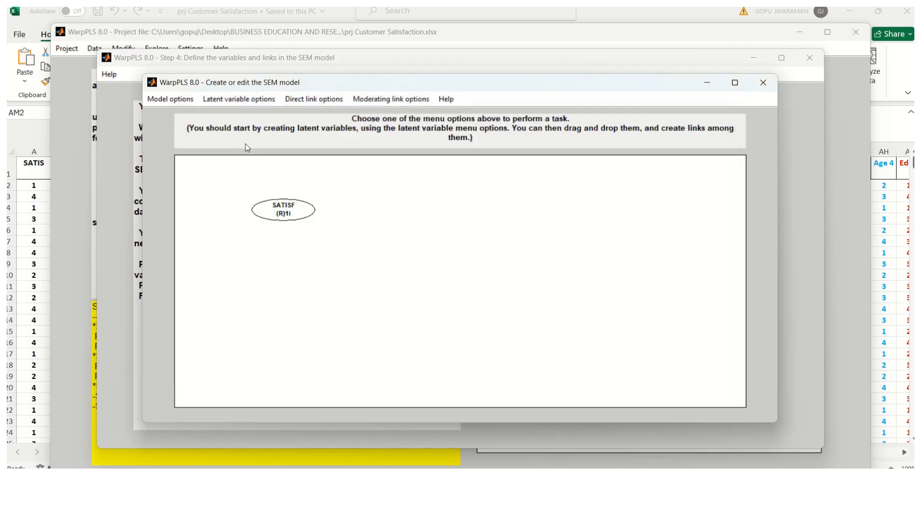
left_click_drag(286, 215, 685, 272)
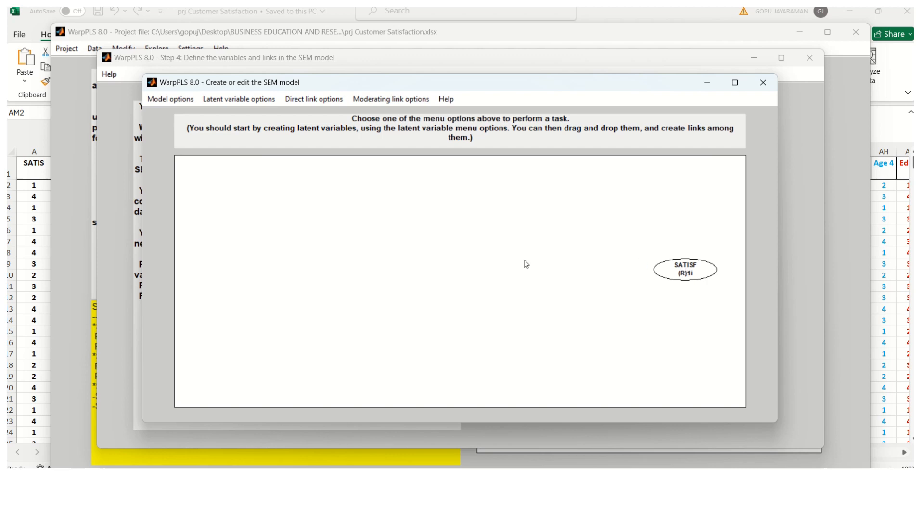
Step: Create a new latent variable named ATTITUDE with ATT as its indicator
left_click(228, 101)
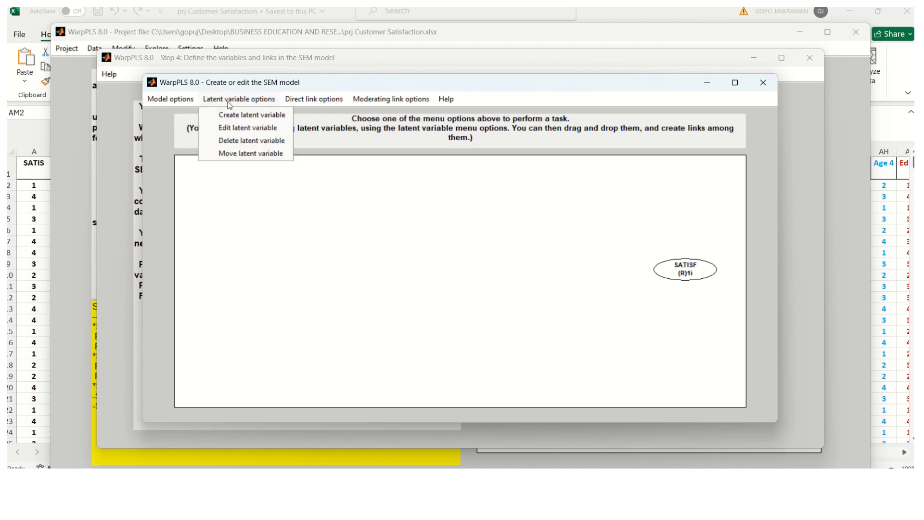
left_click(229, 115)
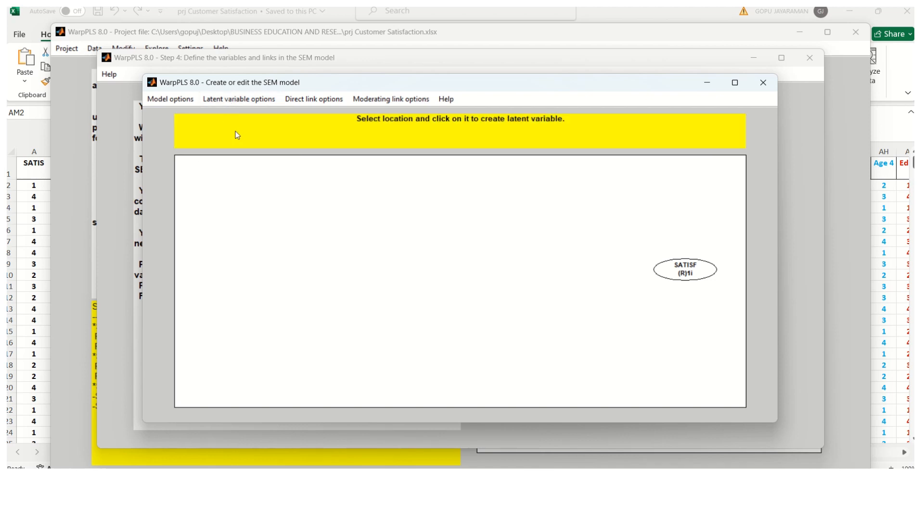
left_click(299, 207)
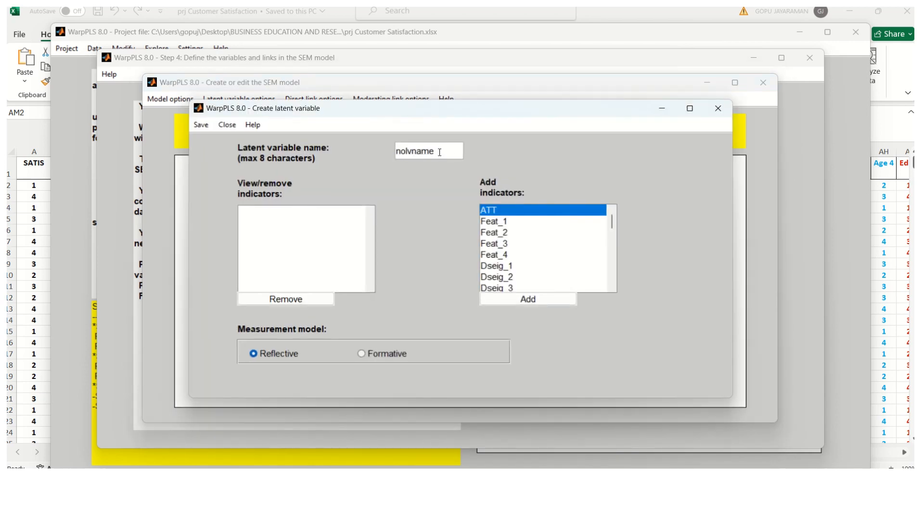
left_click_drag(441, 155, 389, 153)
type("ATTITUDE")
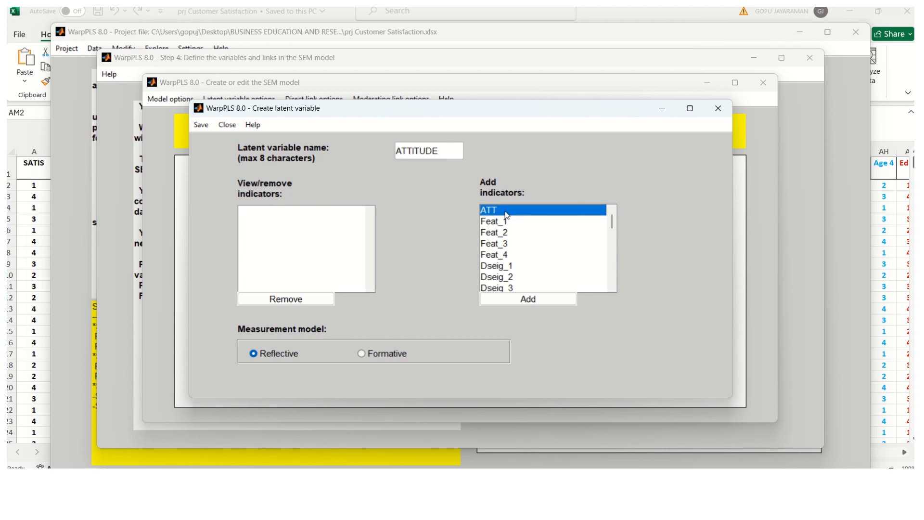
left_click(531, 300)
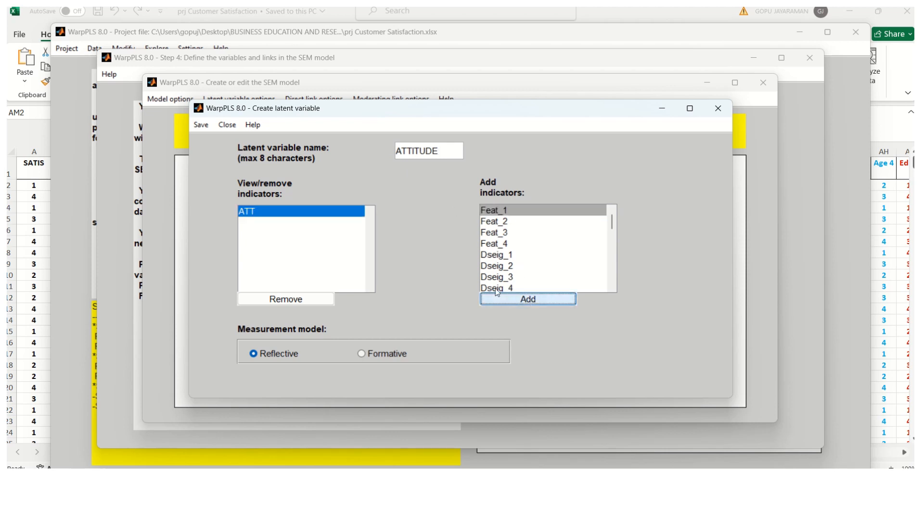
Step: Save ATTITUDE's settings and place it just left of SATISF on the canvas
left_click(200, 126)
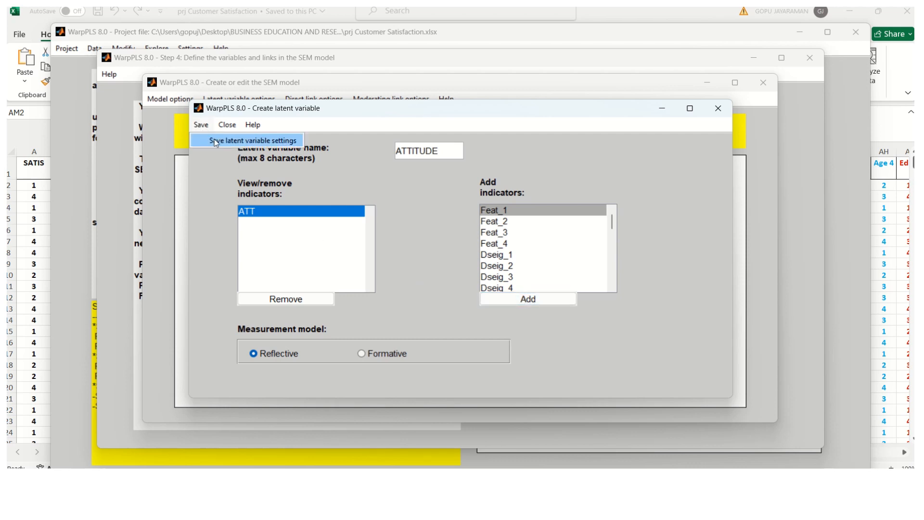
left_click(216, 141)
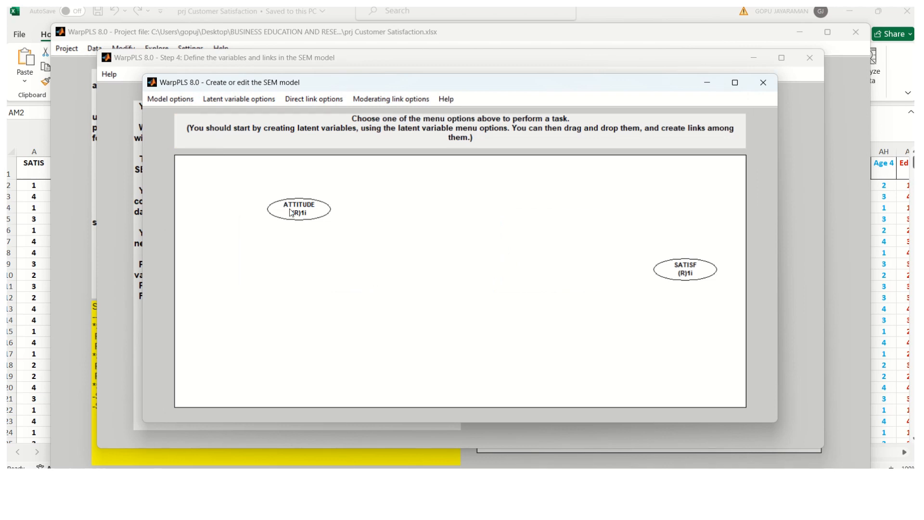
left_click_drag(296, 219, 567, 276)
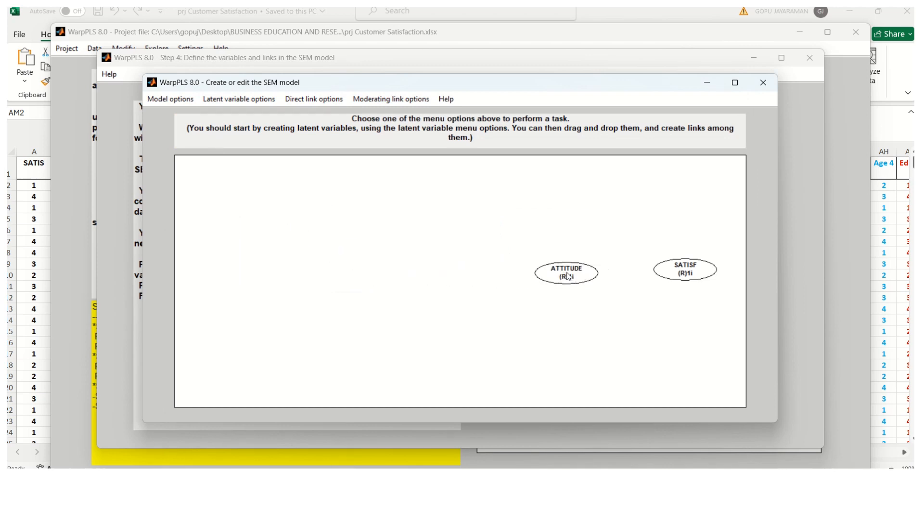
Step: Create a latent variable named FEATURES with indicators Feat_1, Feat_2, Feat_3 and Feat_4
left_click(226, 103)
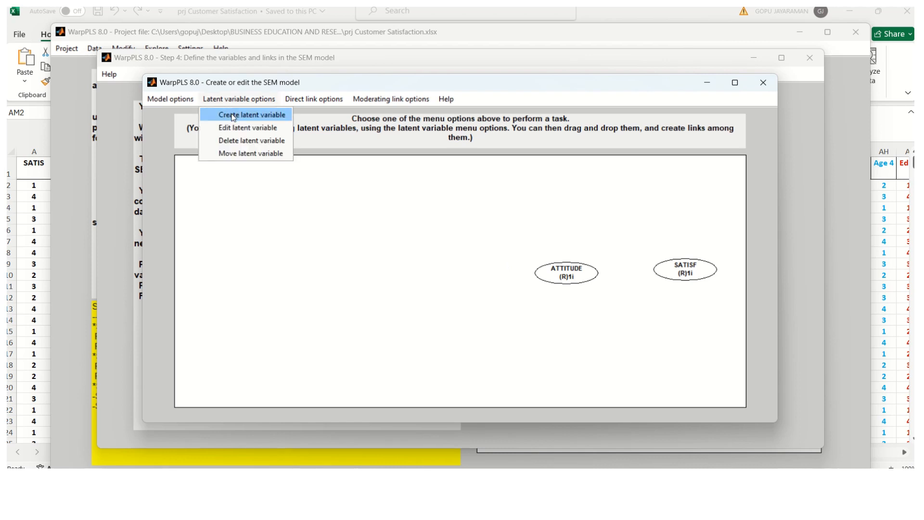
left_click(233, 116)
left_click(278, 200)
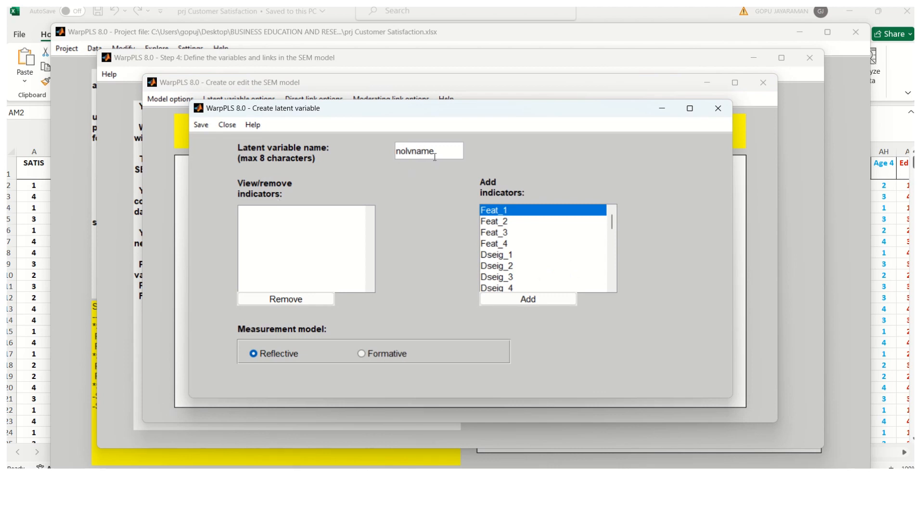
left_click_drag(435, 157, 394, 162)
key("BackSpace")
type("FEATURES")
left_click(529, 299)
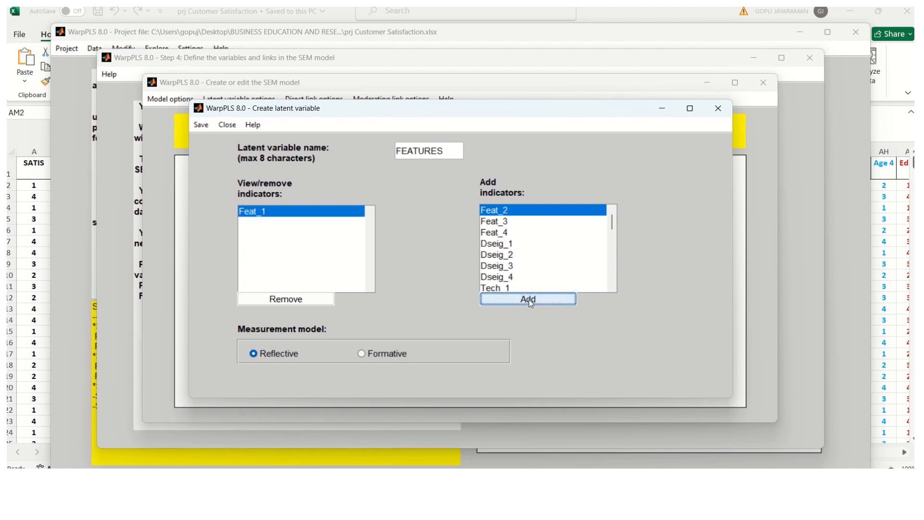
left_click(529, 299)
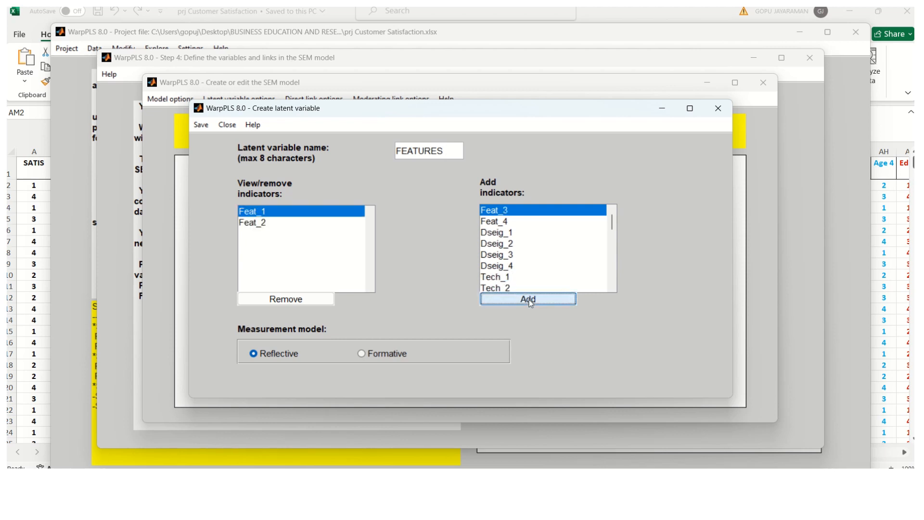
left_click(529, 299)
left_click(529, 299)
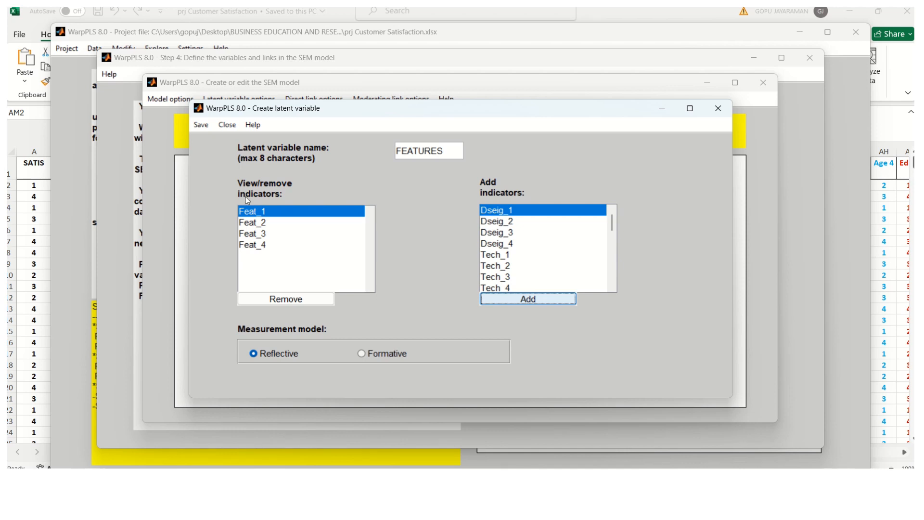
Step: Save FEATURES' settings and drag its ellipse to the top centre of the canvas
left_click(201, 125)
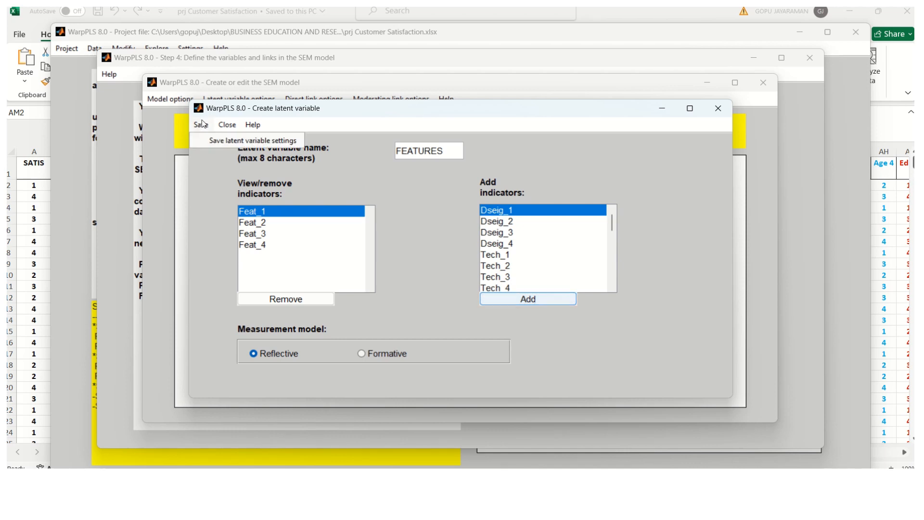
left_click(235, 143)
left_click(281, 203)
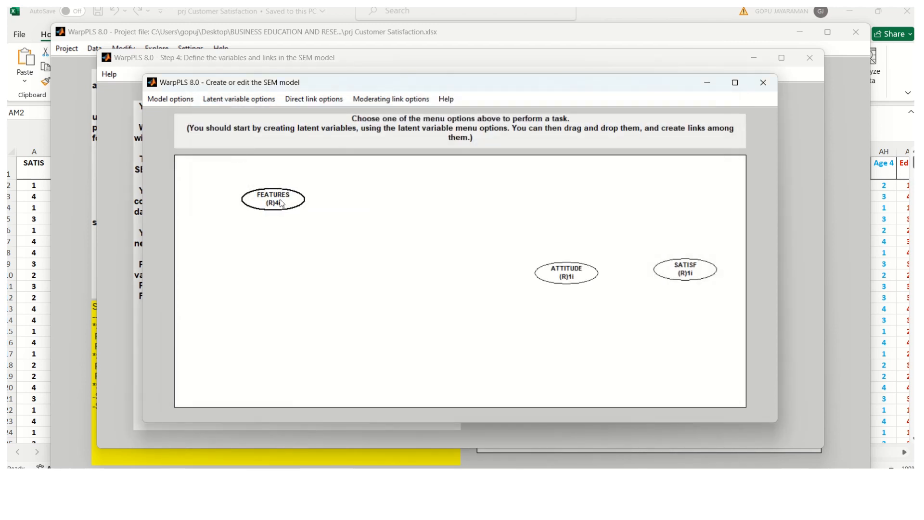
left_click_drag(281, 203, 501, 175)
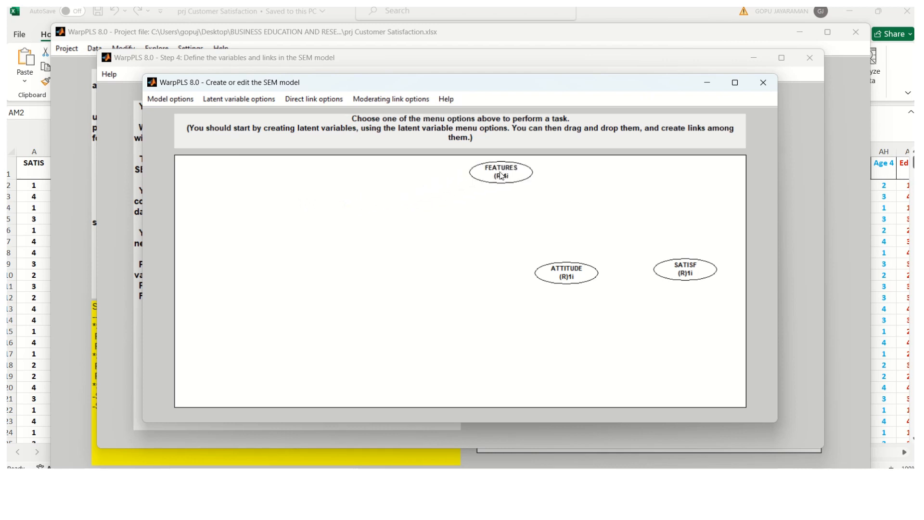
left_click(218, 101)
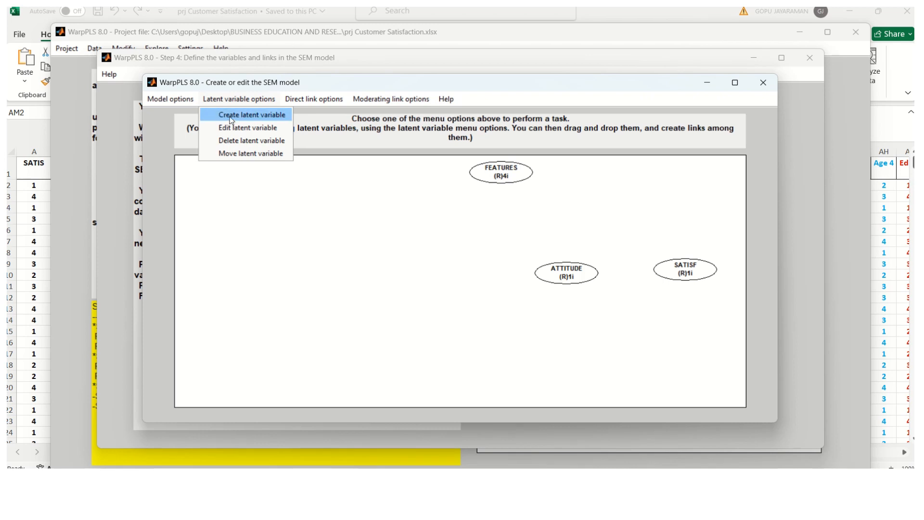
Step: Create a latent variable named DESIGN with indicators Dseig_1 through Dseig_4
left_click(230, 115)
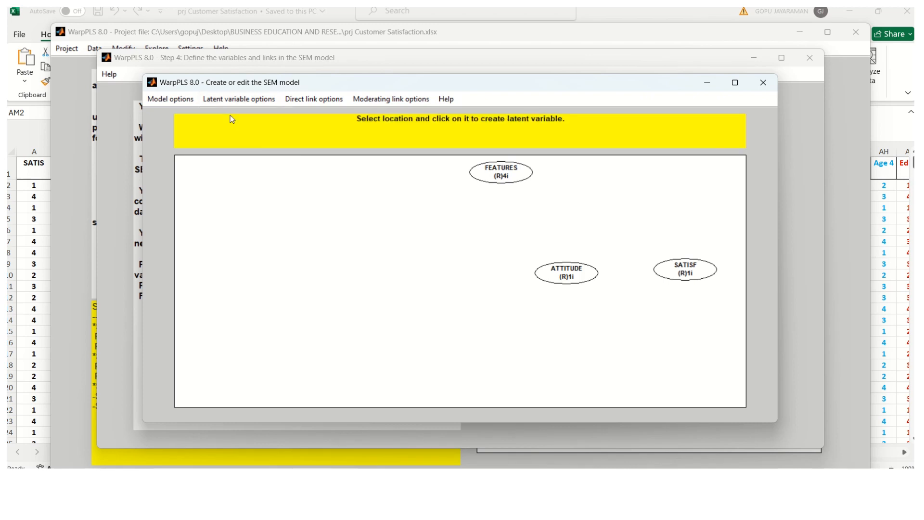
left_click(281, 193)
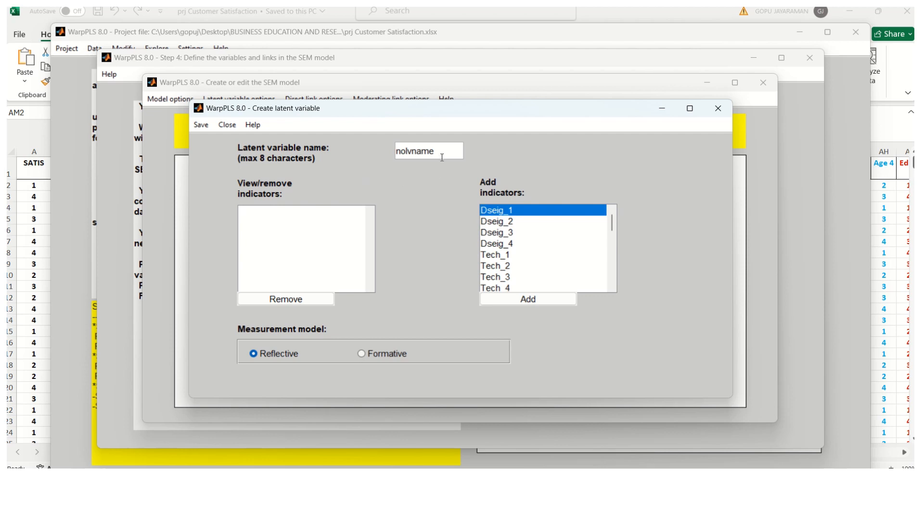
left_click_drag(441, 151, 387, 152)
key("BackSpace")
type("DESIGN")
left_click(540, 301)
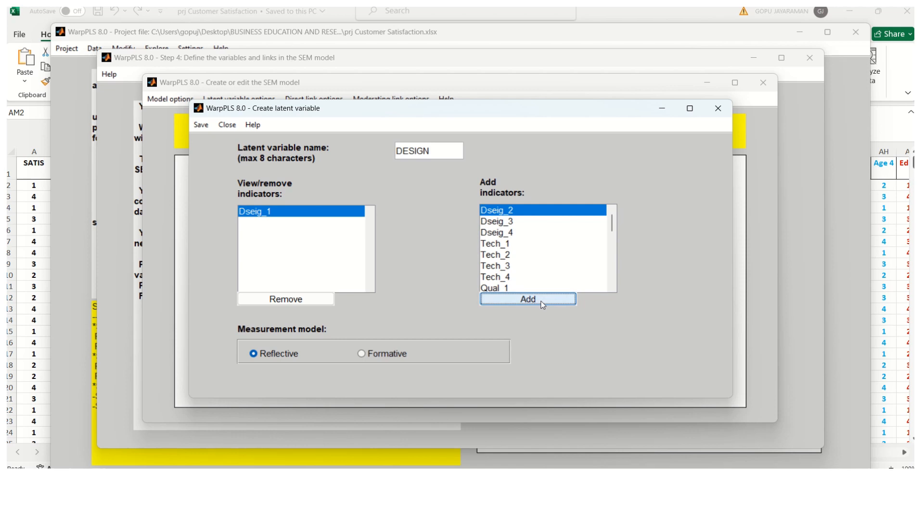
left_click(542, 301)
left_click(543, 302)
left_click(542, 302)
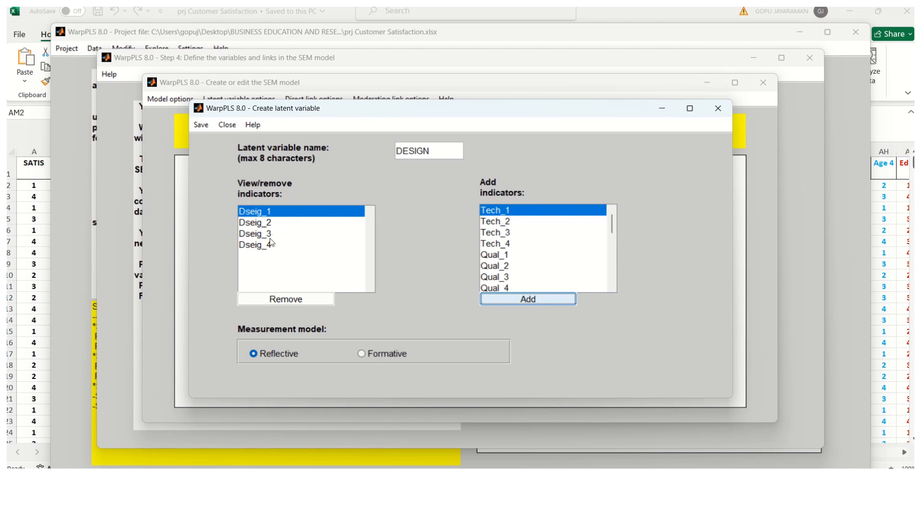
Step: Save DESIGN's settings and position it beside FEATURES near the top
left_click(201, 126)
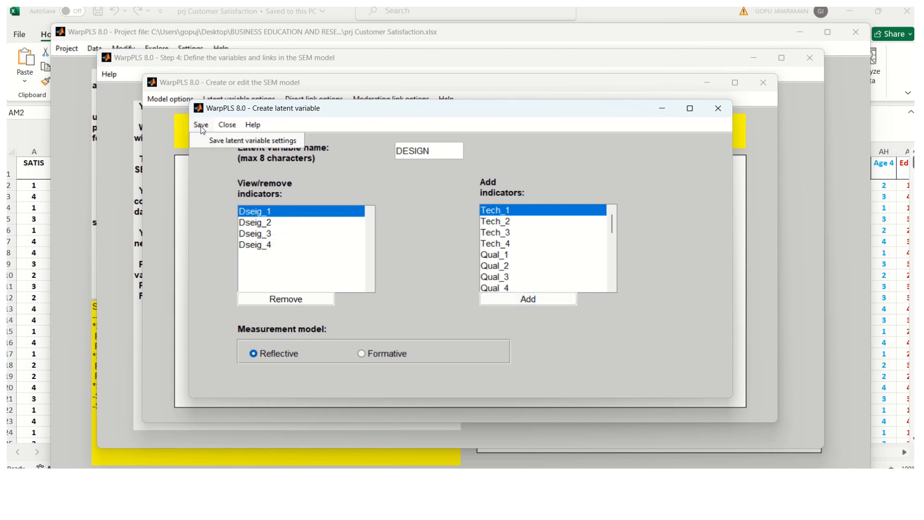
left_click(231, 140)
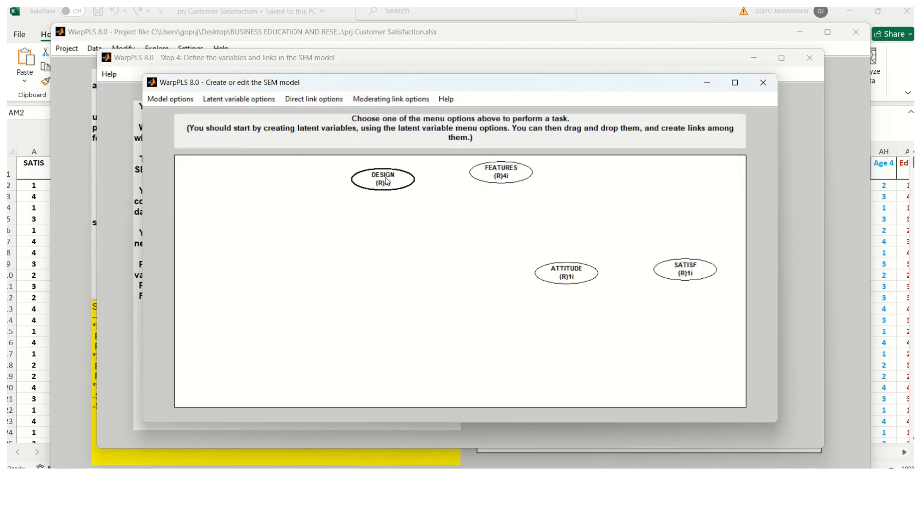
left_click(387, 185)
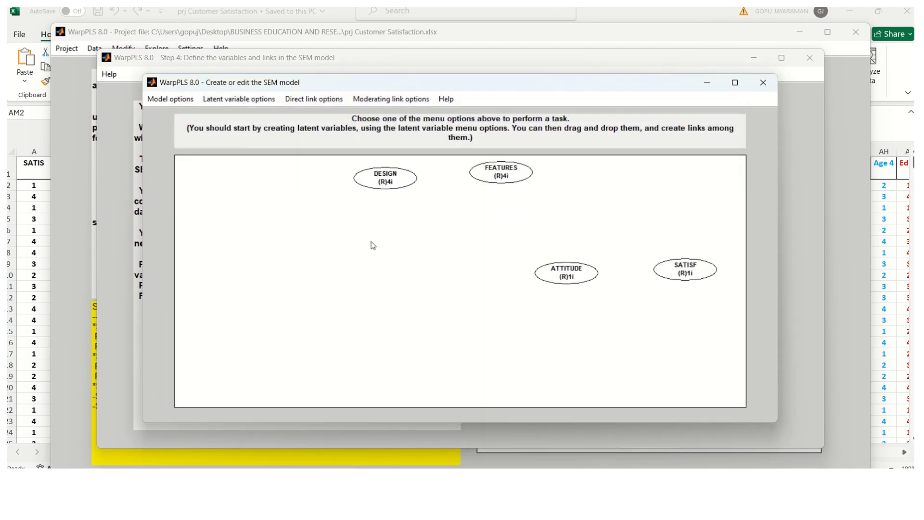
left_click(234, 101)
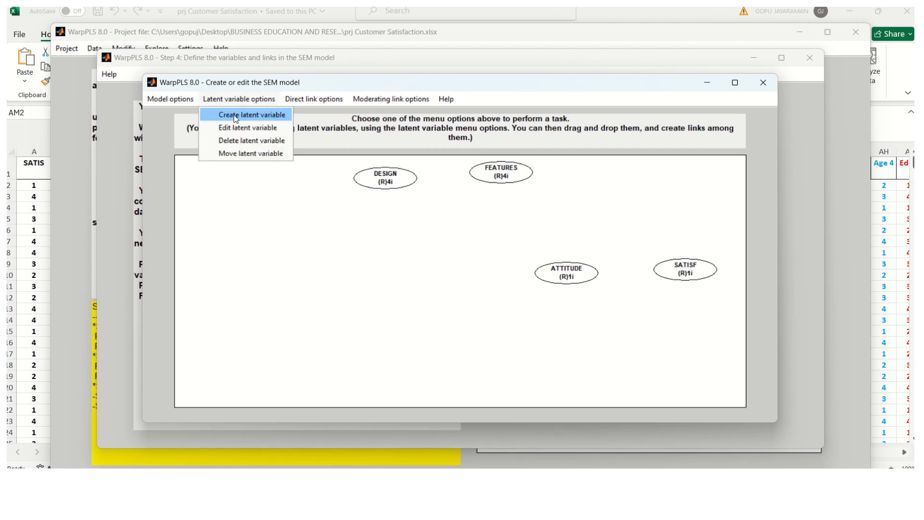
Step: Create a new latent variable named TECHNICA, clearing the name-length warning
left_click(236, 115)
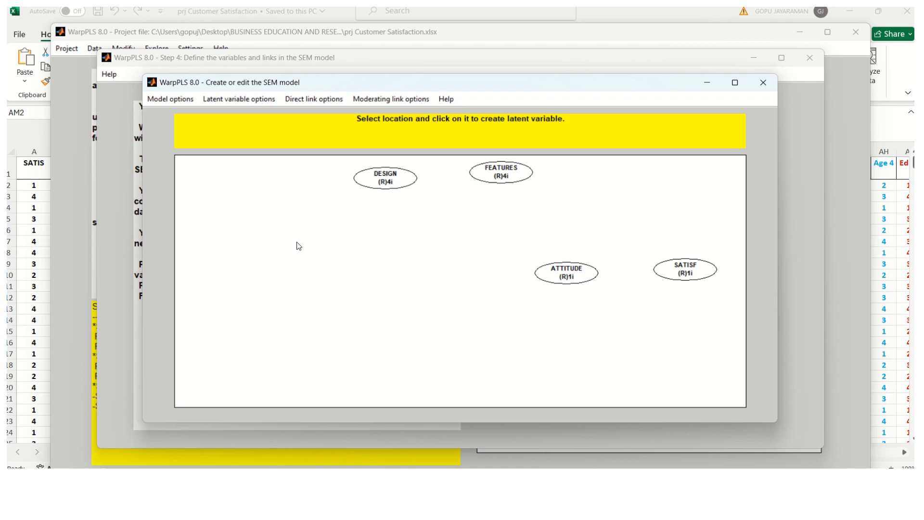
left_click(298, 246)
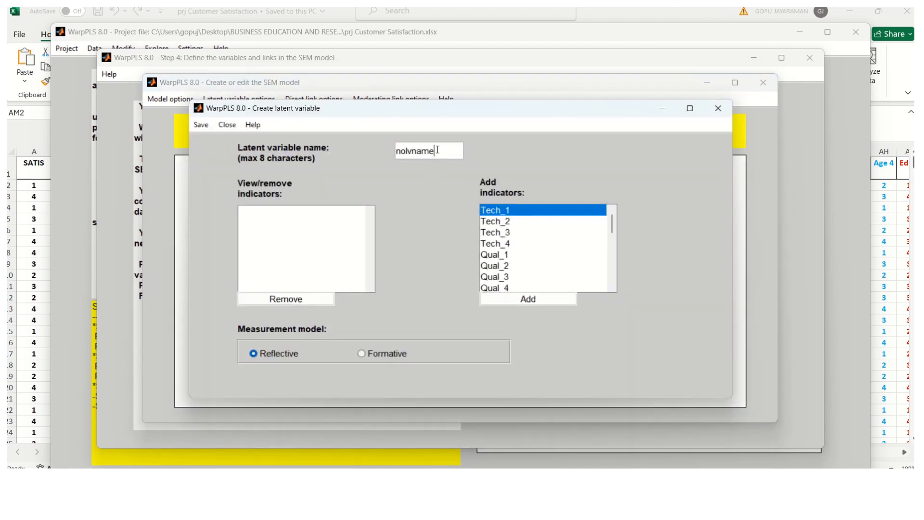
left_click_drag(439, 155, 377, 151)
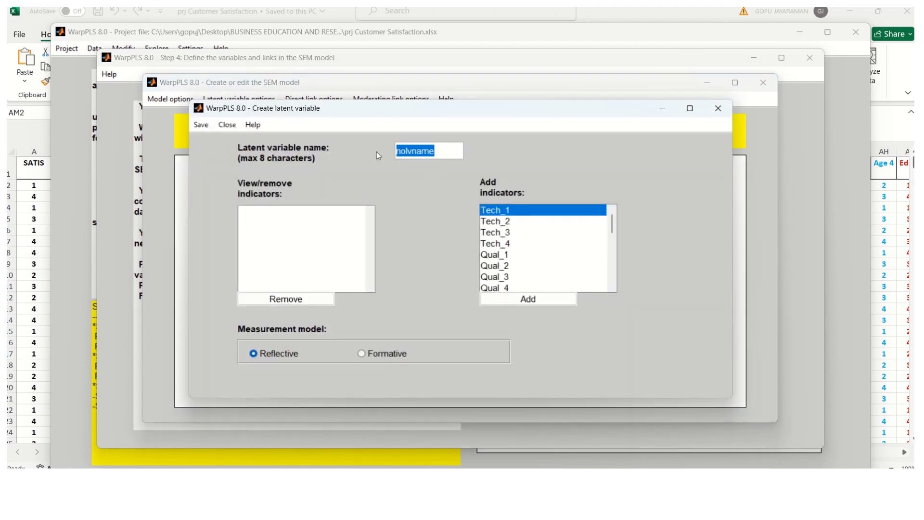
type("t")
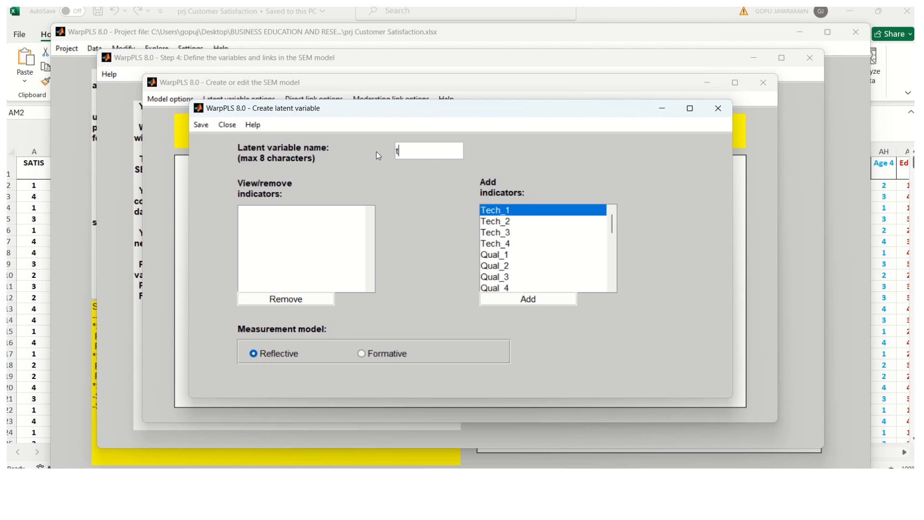
type("TECHNICAL")
left_click(532, 303)
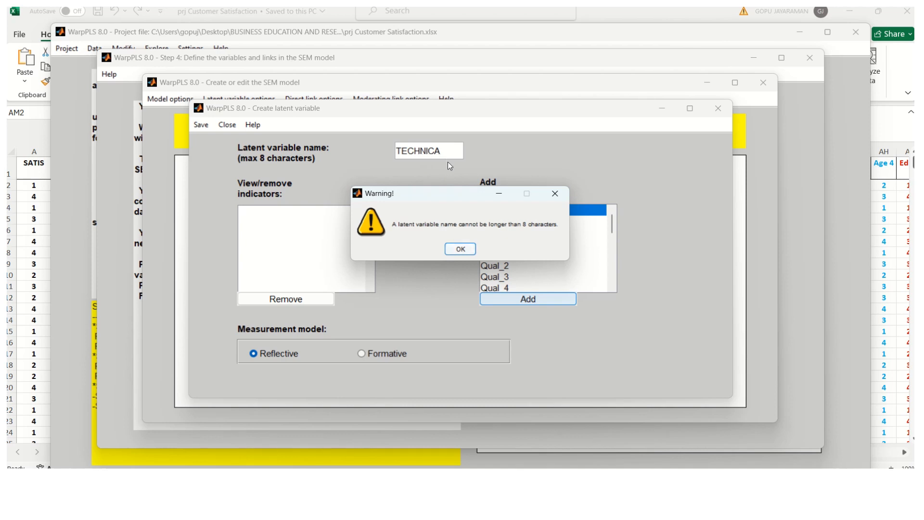
left_click(457, 249)
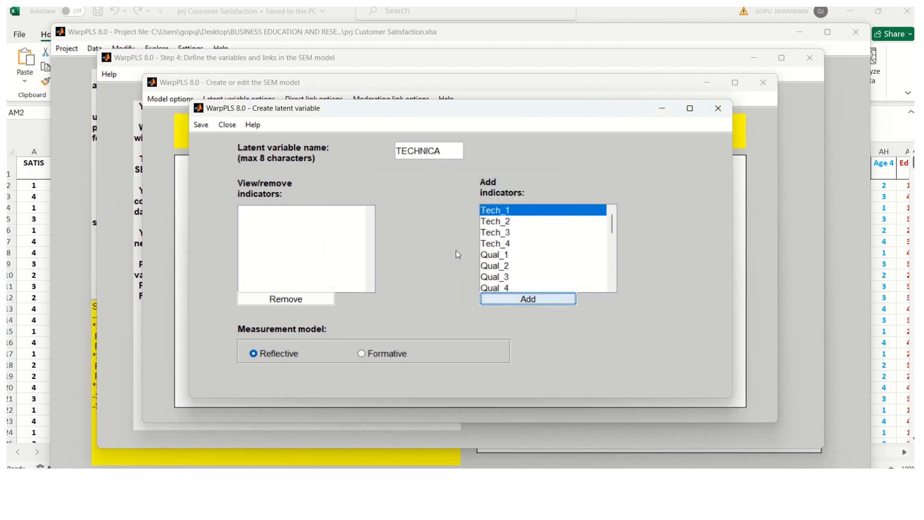
Step: Add Tech_1 to Tech_4 as TECHNICA's indicators, save it, and move it up and right
left_click(527, 299)
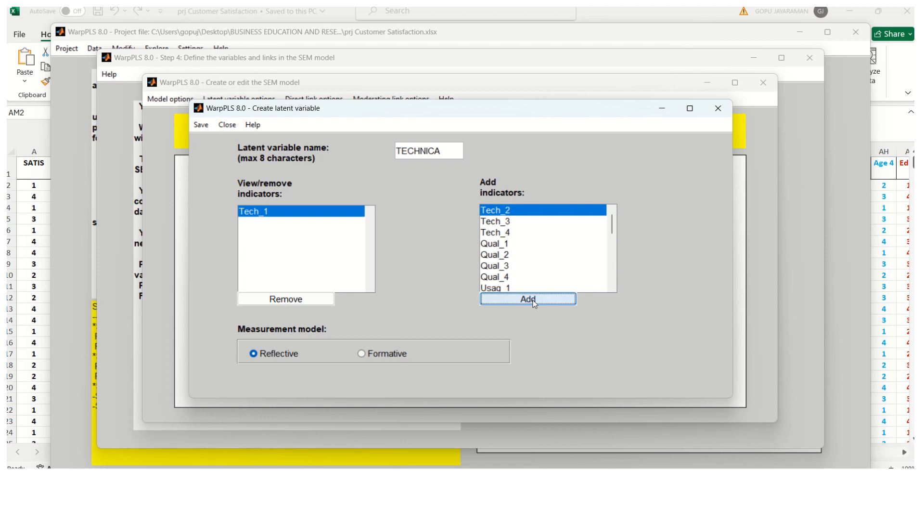
left_click(532, 300)
left_click(527, 300)
left_click(520, 300)
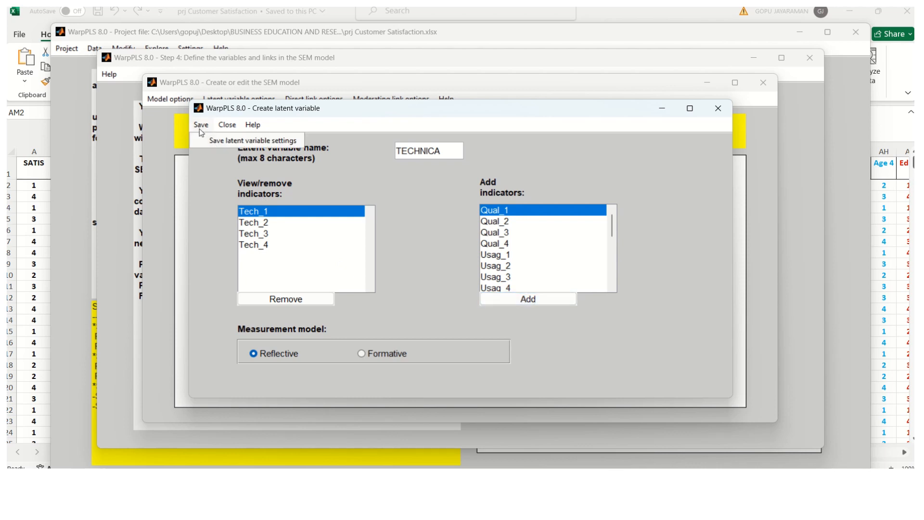
left_click(234, 141)
left_click_drag(300, 246, 320, 229)
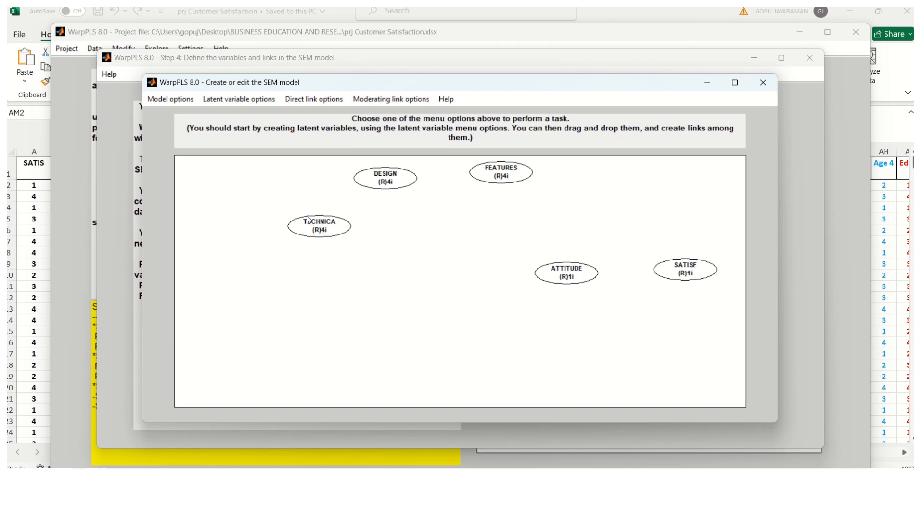
left_click(231, 99)
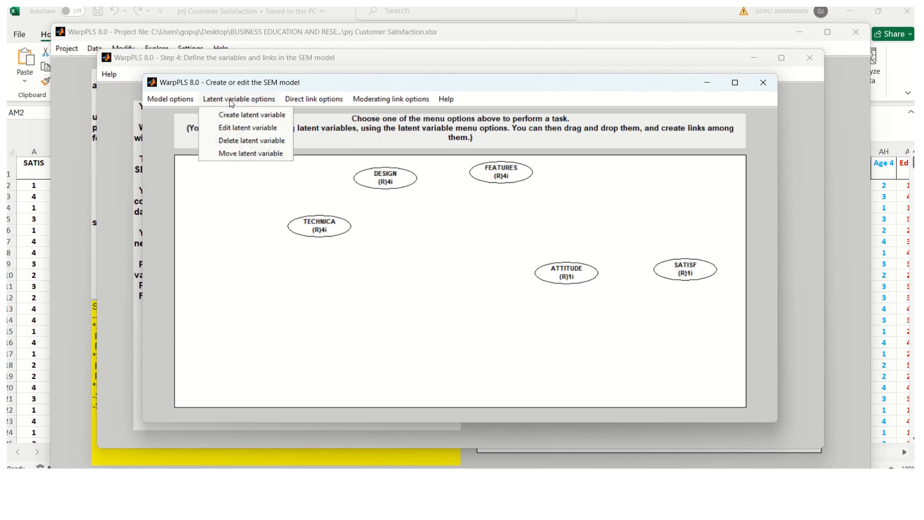
Step: Create a QUALITY latent variable below TECHNICA with indicators Qual_1 to Qual_4
left_click(235, 116)
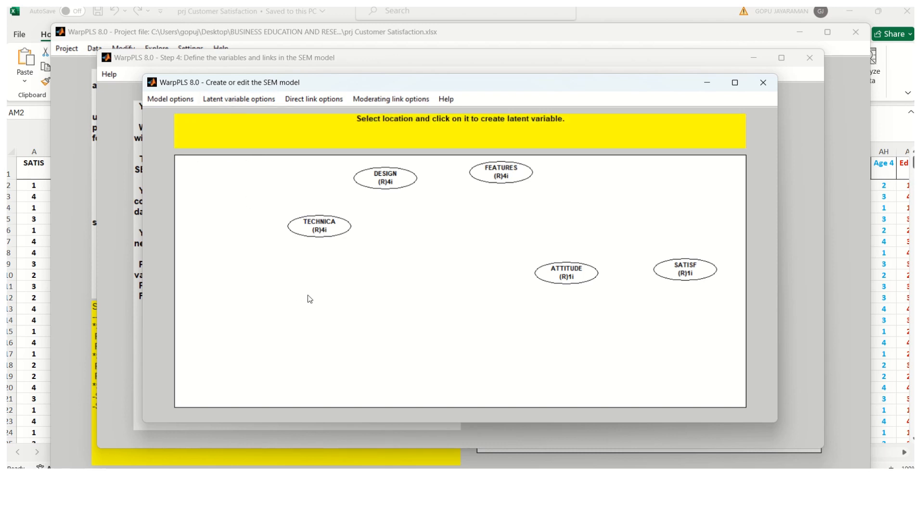
left_click(308, 296)
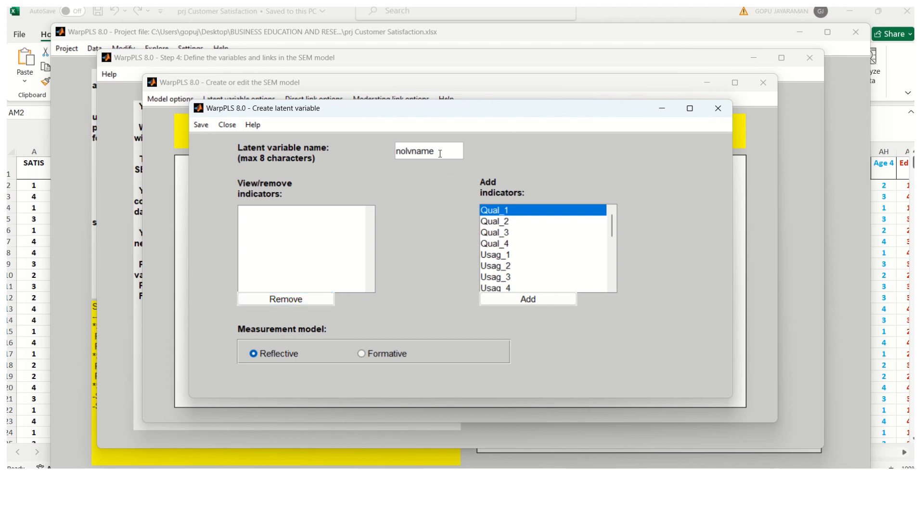
left_click_drag(440, 154, 384, 151)
type("QUALITY")
left_click(536, 301)
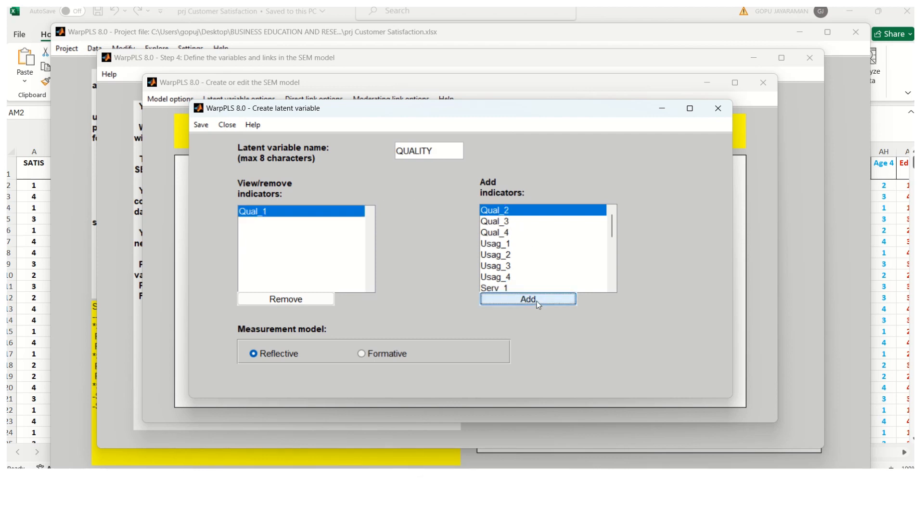
left_click(536, 301)
left_click(537, 302)
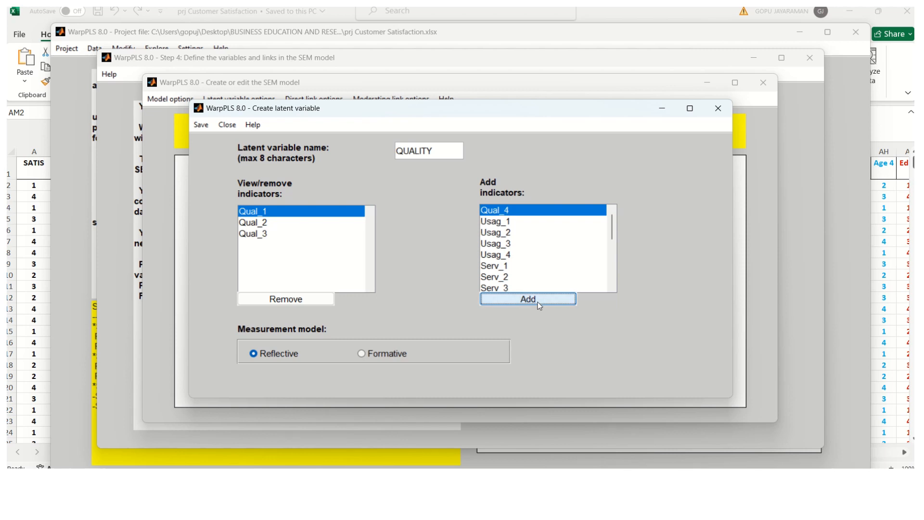
left_click(537, 302)
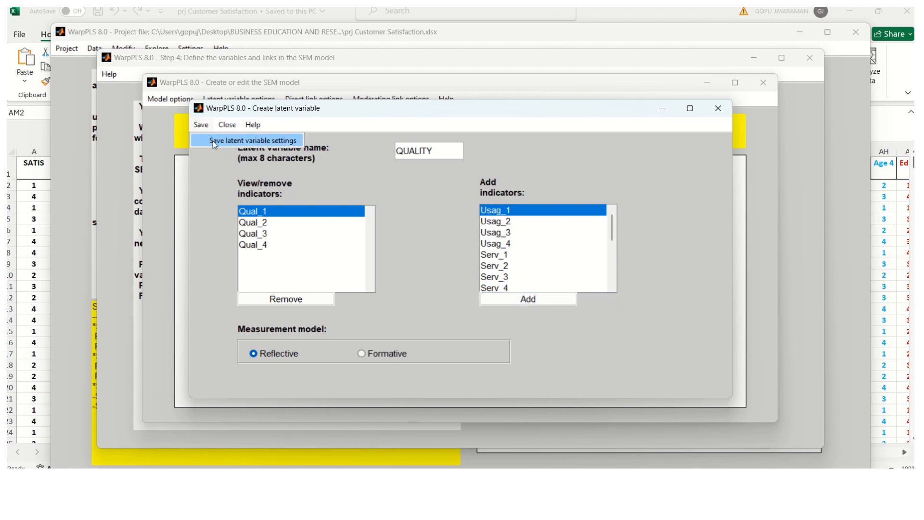
Step: Save QUALITY's settings and nudge its ellipse lower on the canvas
left_click(212, 140)
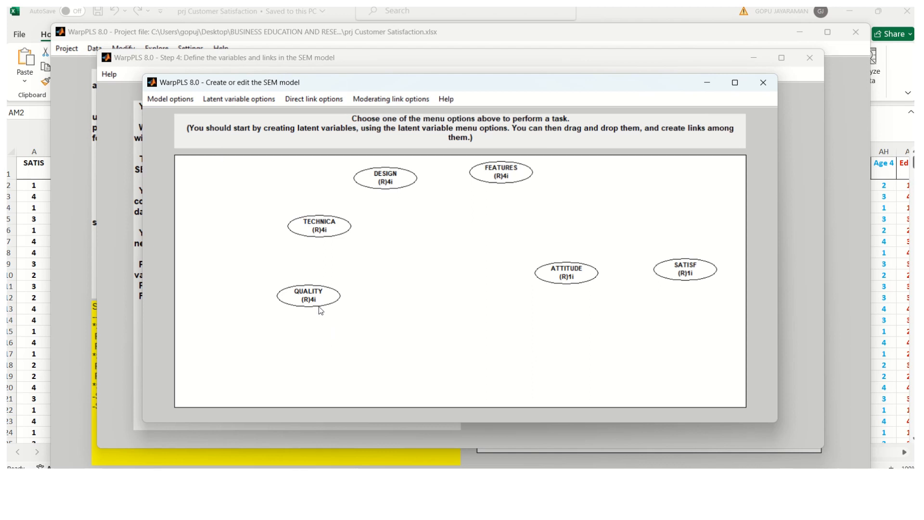
left_click_drag(309, 300, 332, 304)
left_click_drag(325, 330, 324, 332)
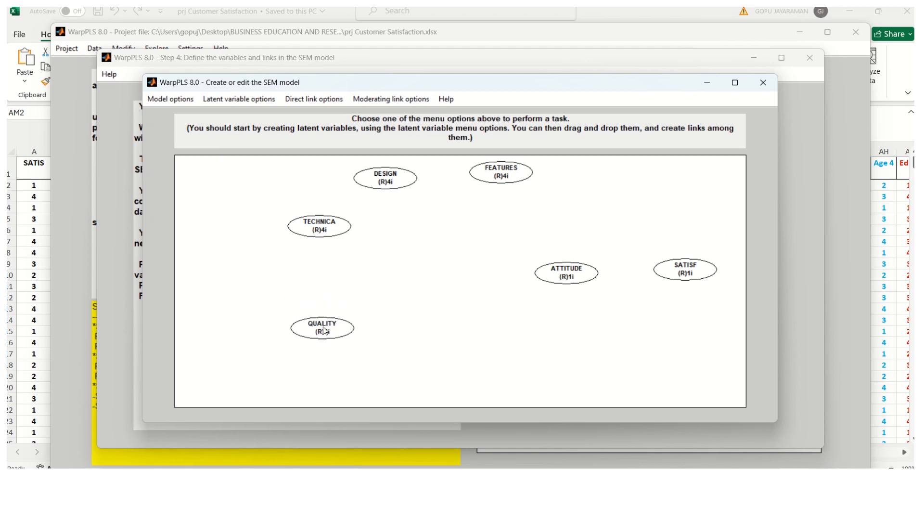
left_click(238, 100)
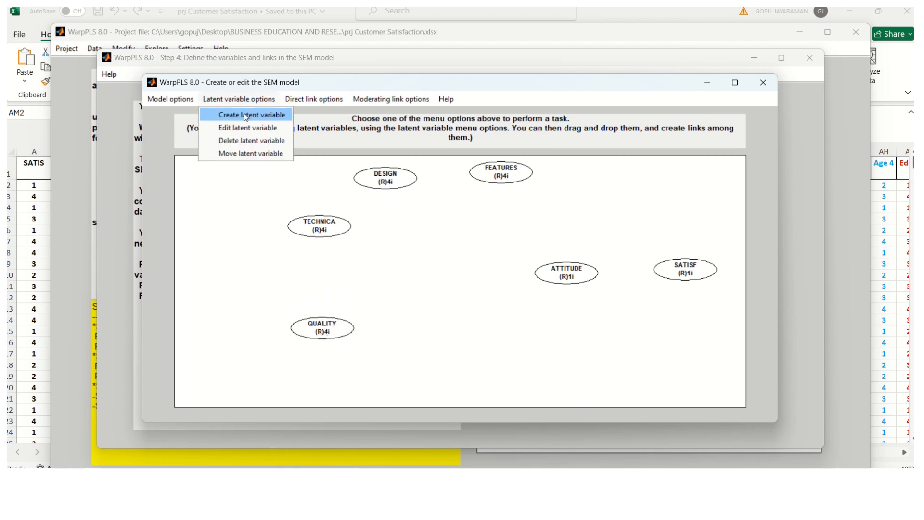
Step: Create a latent variable named USAGE below-right of QUALITY, resolving the blank-space name warning
left_click(245, 116)
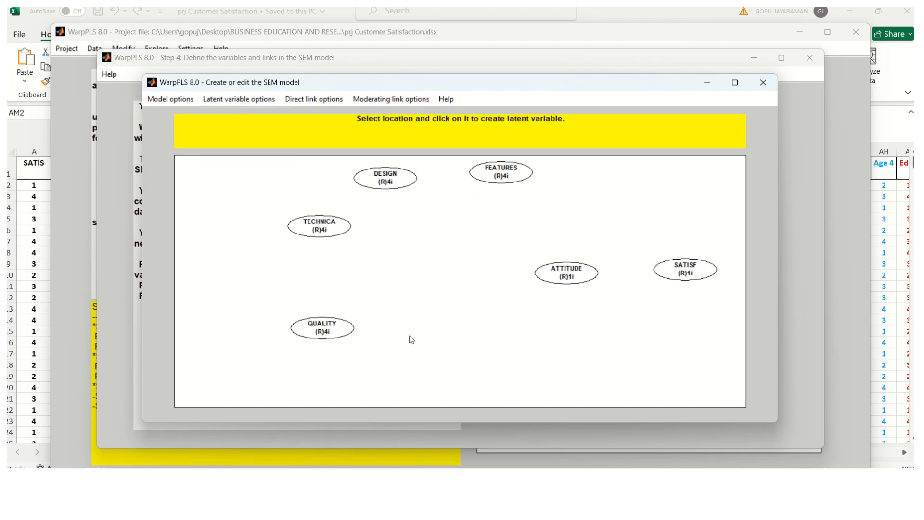
left_click(427, 353)
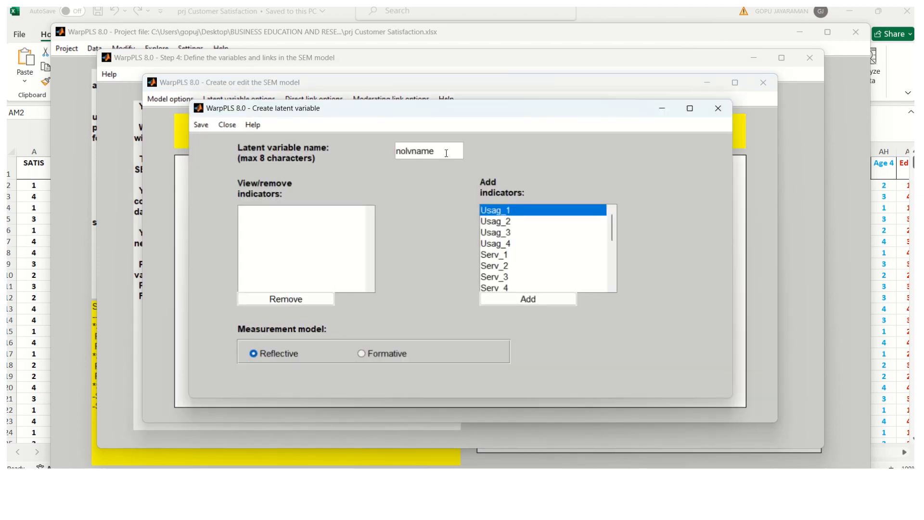
left_click_drag(443, 151, 368, 149)
type("USAGE")
left_click(526, 300)
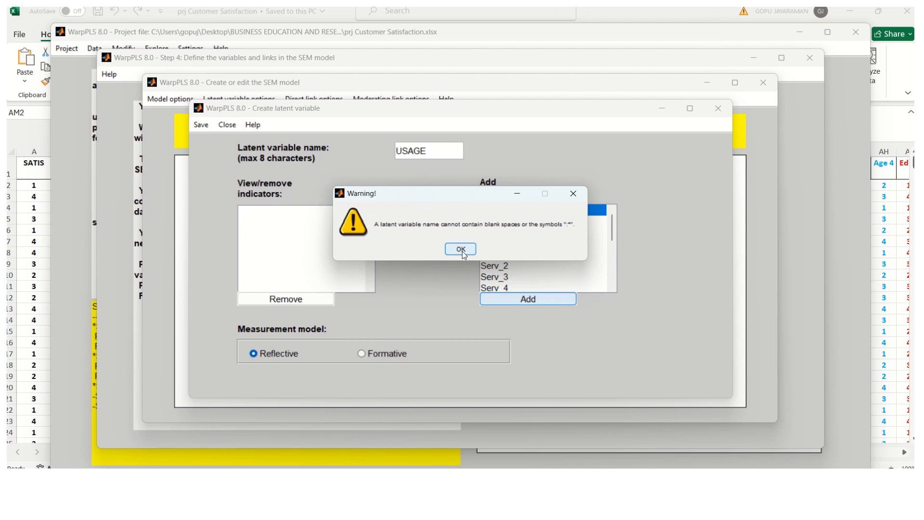
left_click(461, 249)
Step: Add Usag_1 to Usag_4 as USAGE's indicators and save the variable settings
left_click(550, 303)
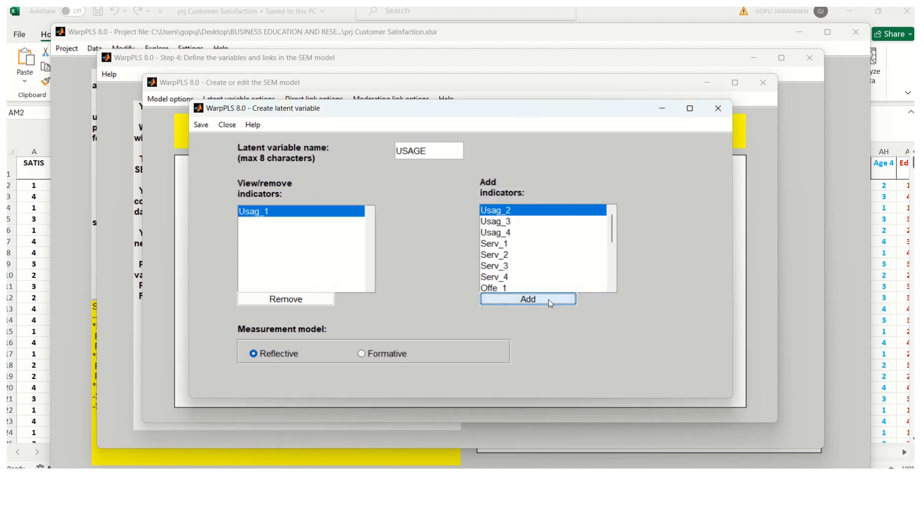
left_click(550, 303)
left_click(549, 303)
left_click(550, 303)
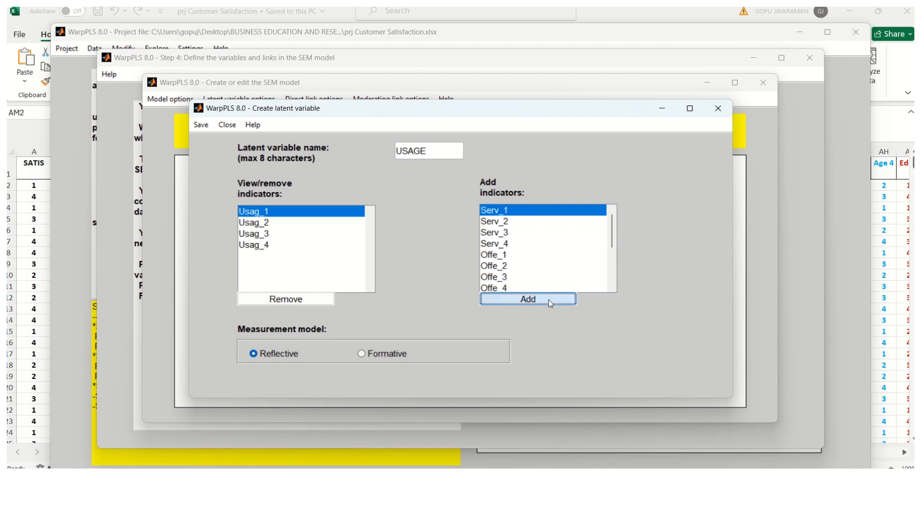
left_click(201, 124)
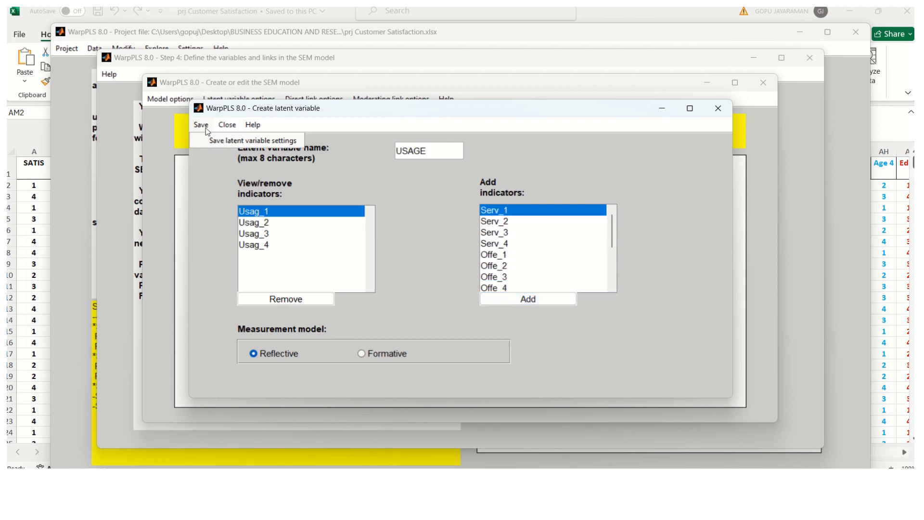
left_click(229, 140)
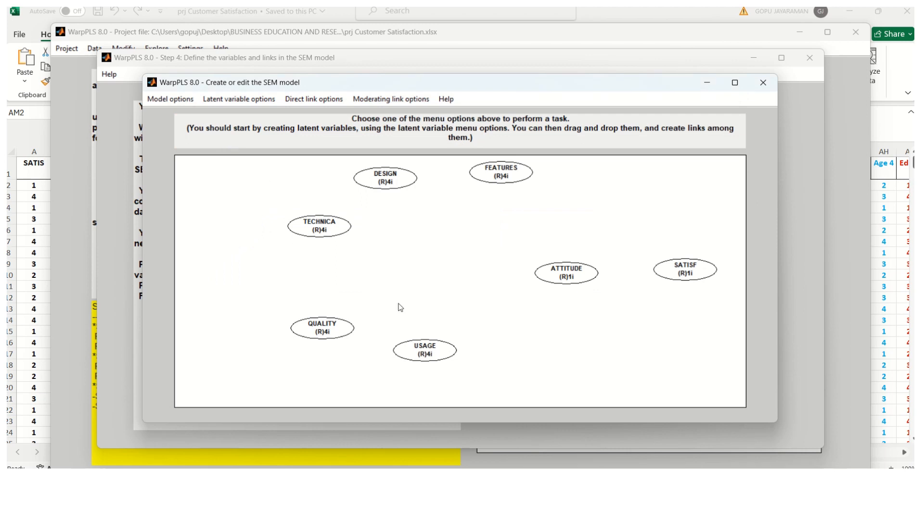
Step: Start another latent variable at an empty canvas spot, leaving the default name nolvname
left_click(255, 100)
left_click(256, 116)
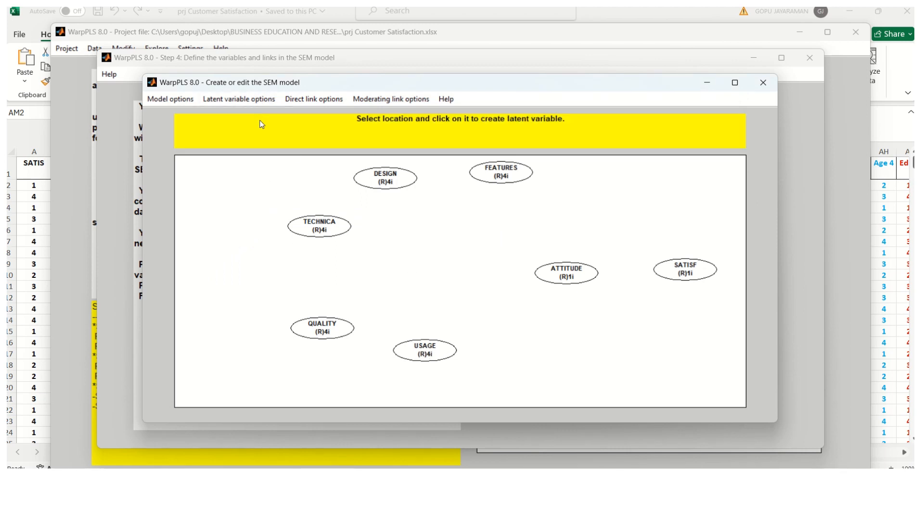
left_click(245, 100)
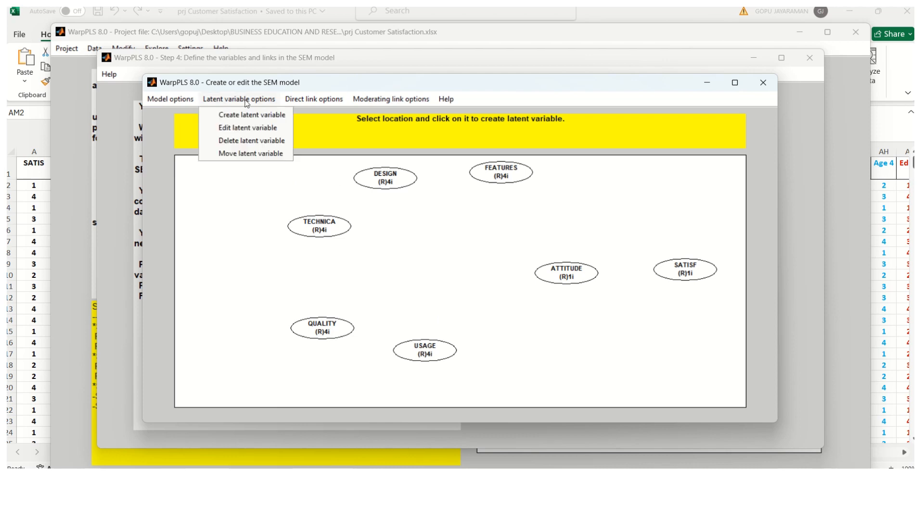
left_click(260, 121)
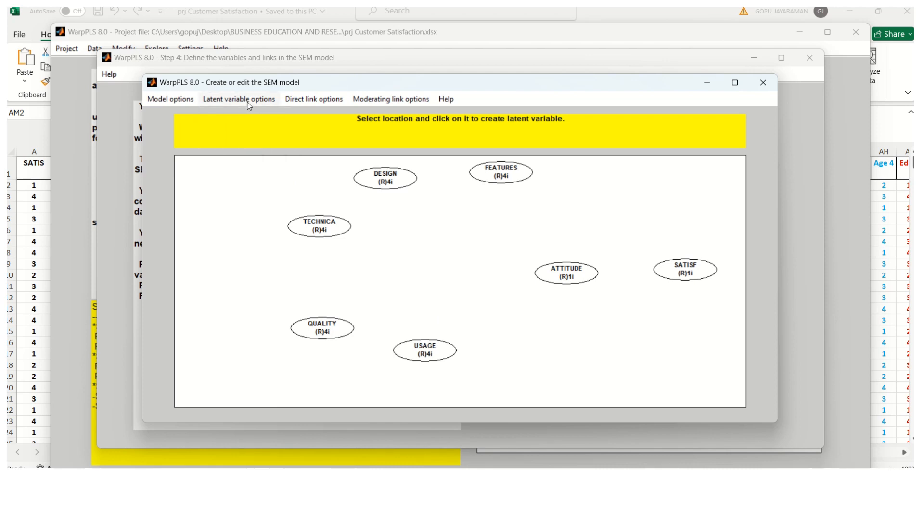
left_click(249, 101)
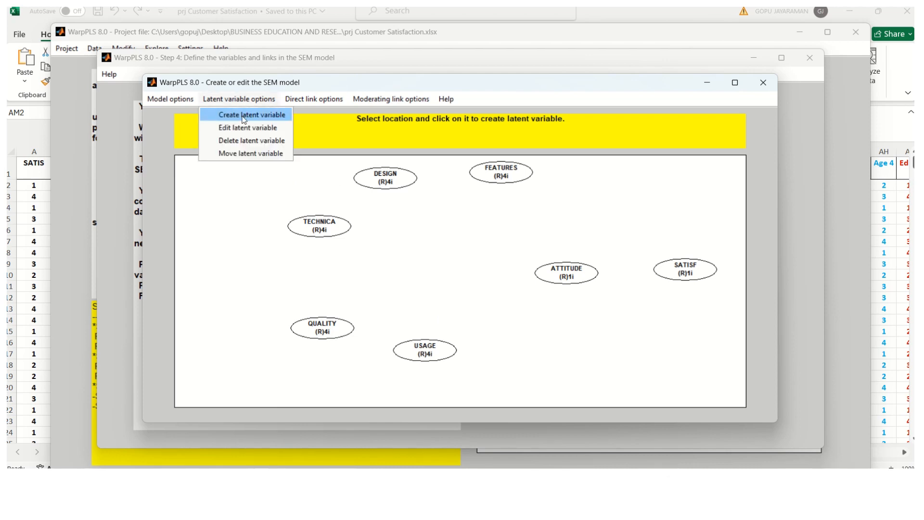
left_click(237, 119)
left_click(507, 355)
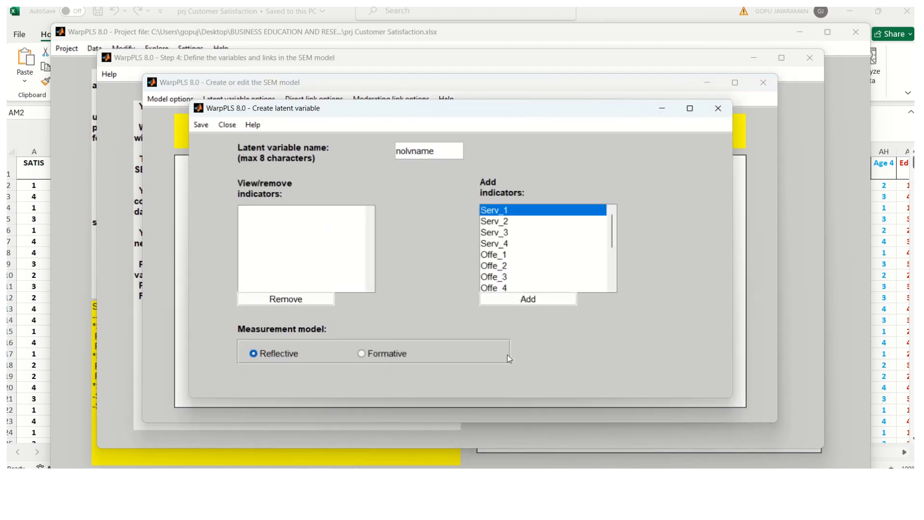
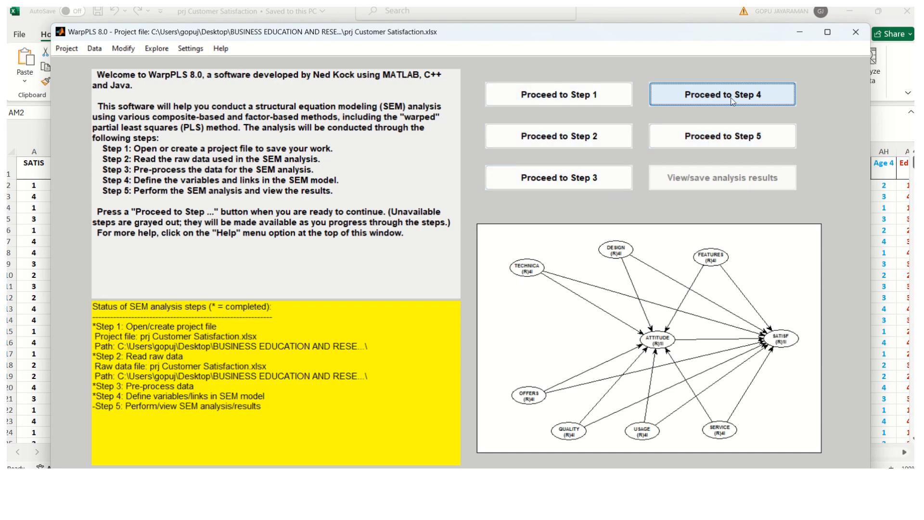
Step: Proceed to Step 5 and run the SEM analysis, giving R² of 0.50 for ATTITUDE and 0.87 for SATISF
left_click(732, 139)
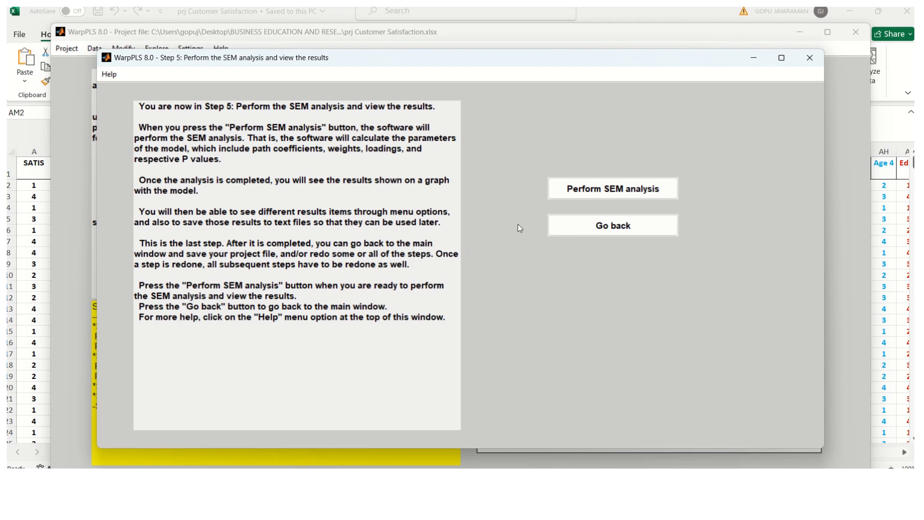
left_click(602, 193)
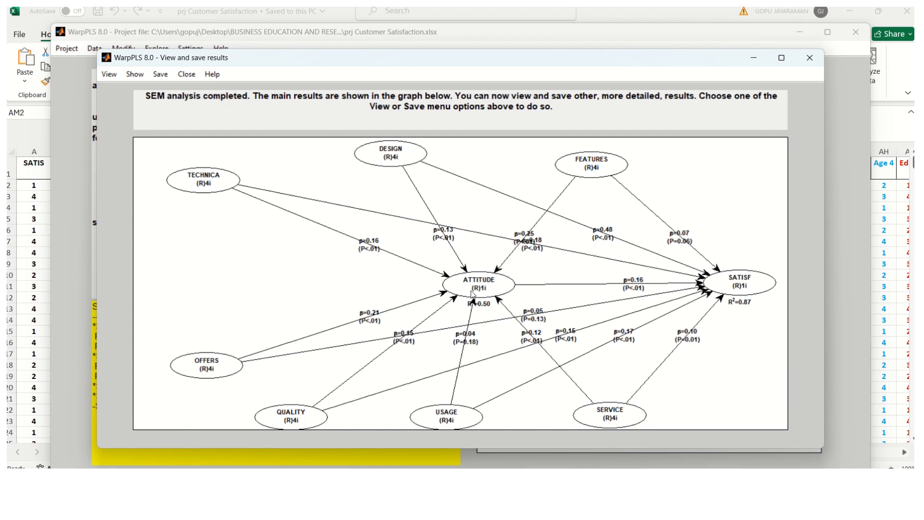
Step: Browse the result views and show indicator weights and loadings on the model graph
left_click(108, 75)
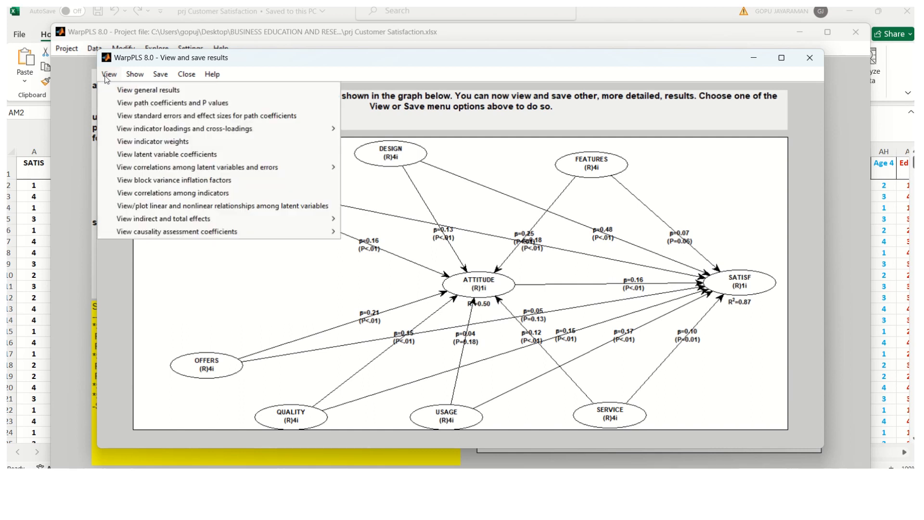
mouse_move(162, 77)
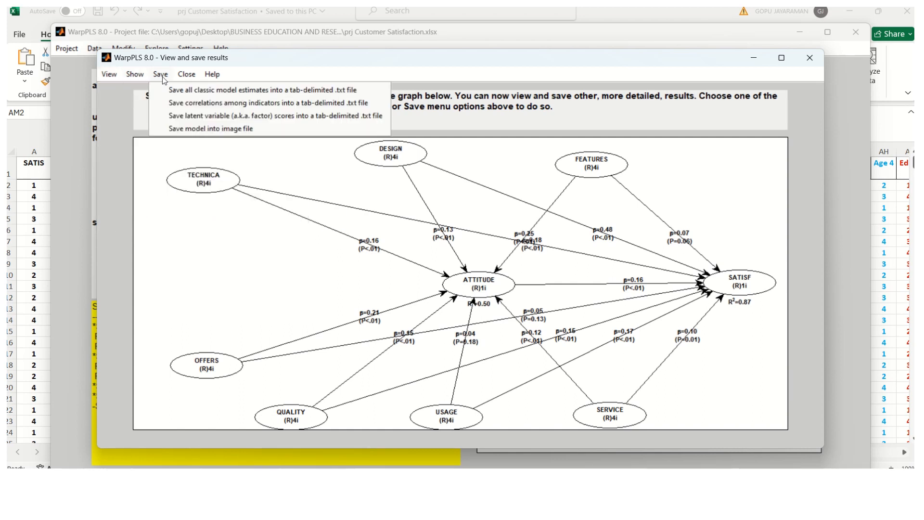
mouse_move(108, 75)
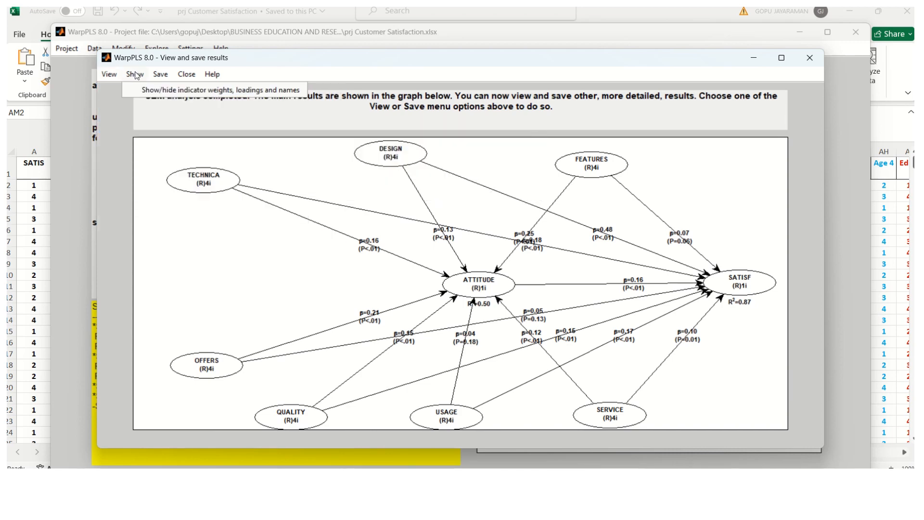
left_click(159, 75)
left_click(142, 91)
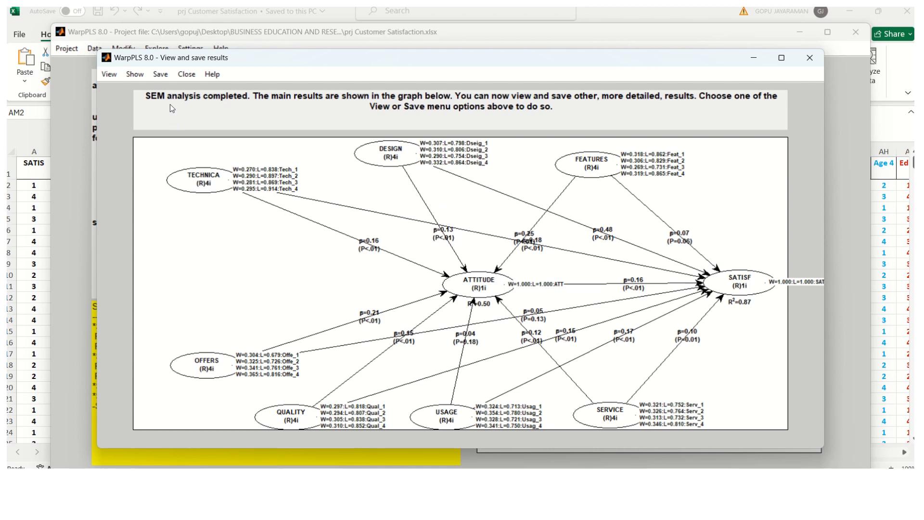
Step: Hide the indicator weights and loadings again and bring up the Save options
left_click(140, 76)
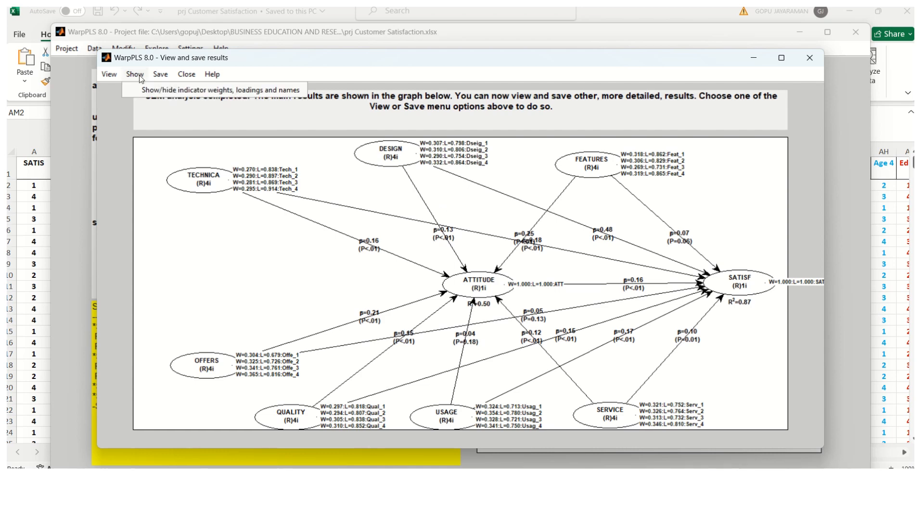
left_click(156, 94)
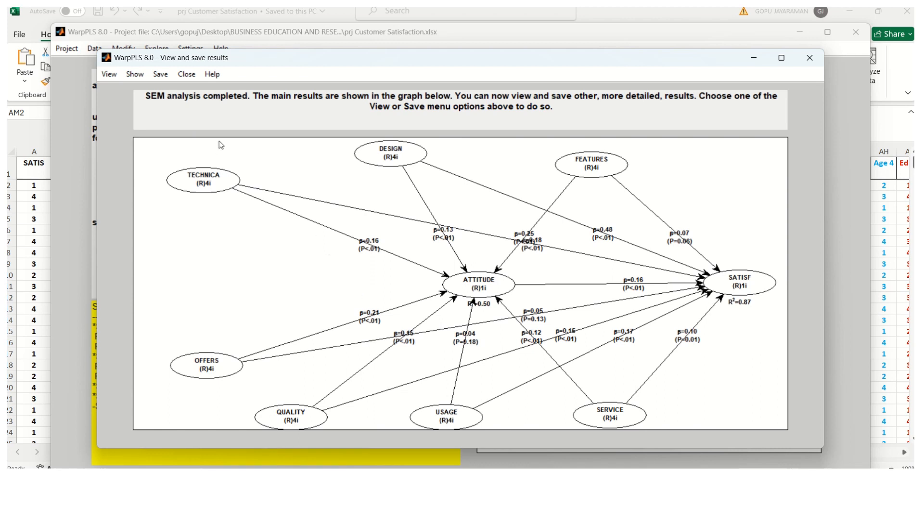
left_click(161, 75)
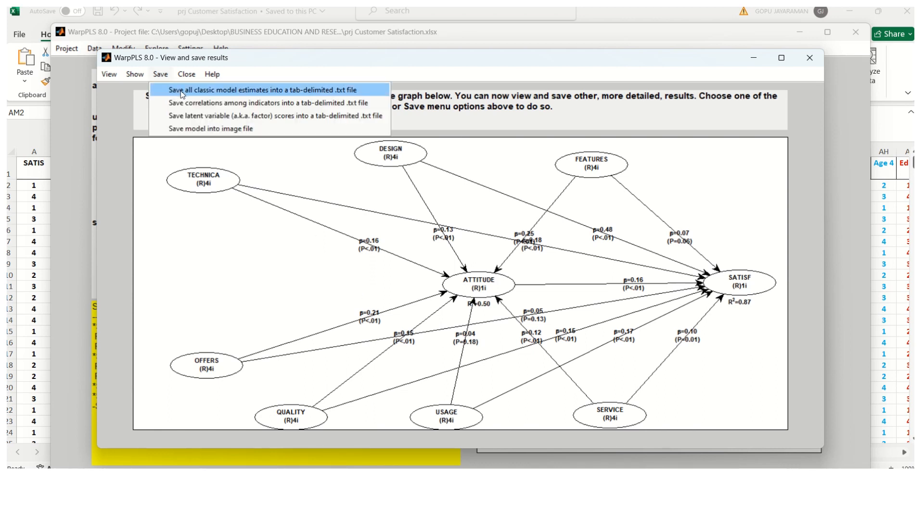
Step: Save all classic model estimates as 'ALL RESULTS', declining to overwrite the existing file
left_click(215, 92)
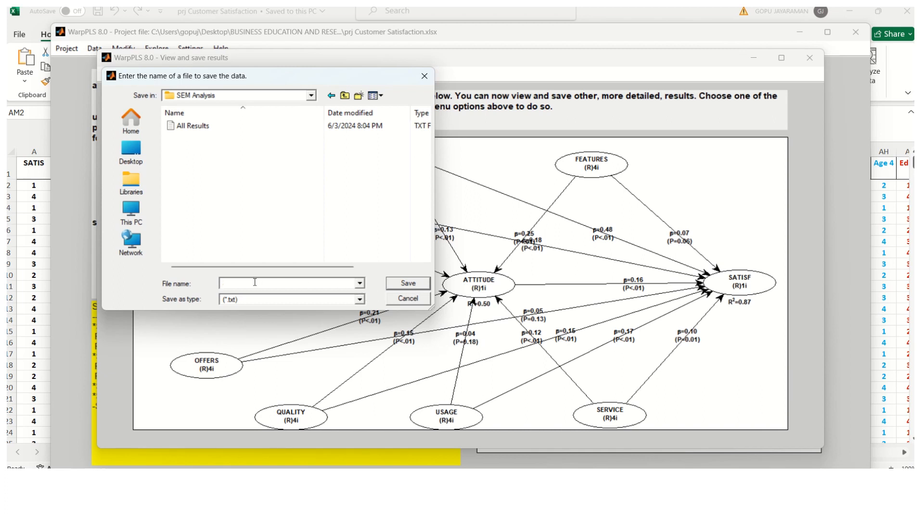
type("ALL RES")
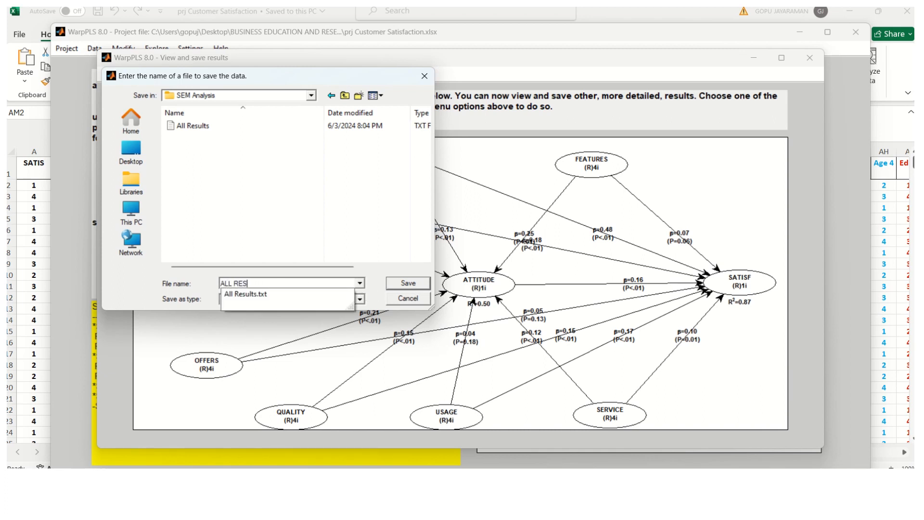
type("ULTS")
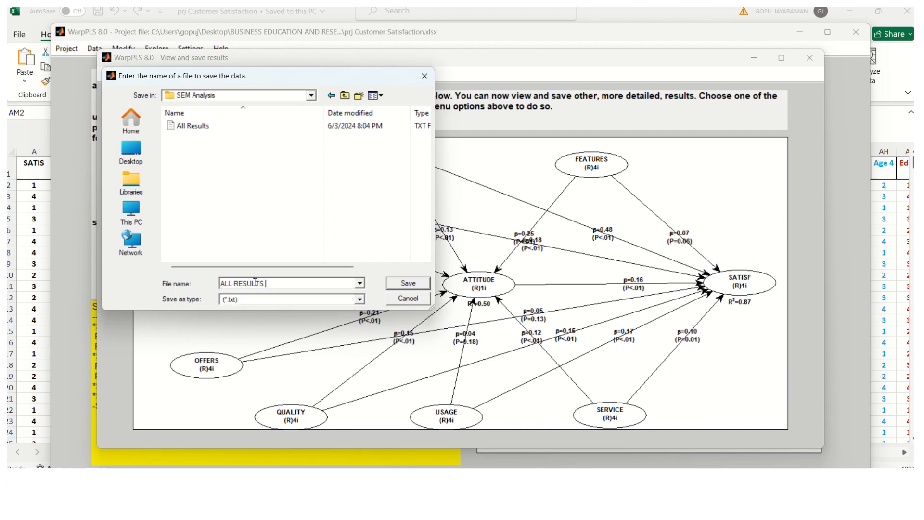
left_click(418, 284)
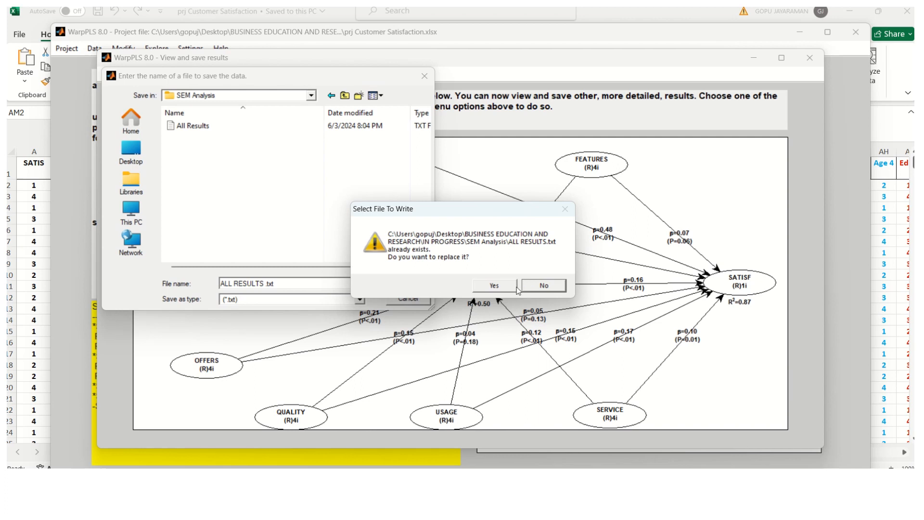
left_click(299, 284)
left_click(539, 290)
Step: Save the estimates under the name extended with 'FINAL' instead, then return to the All Results Word document
left_click(288, 284)
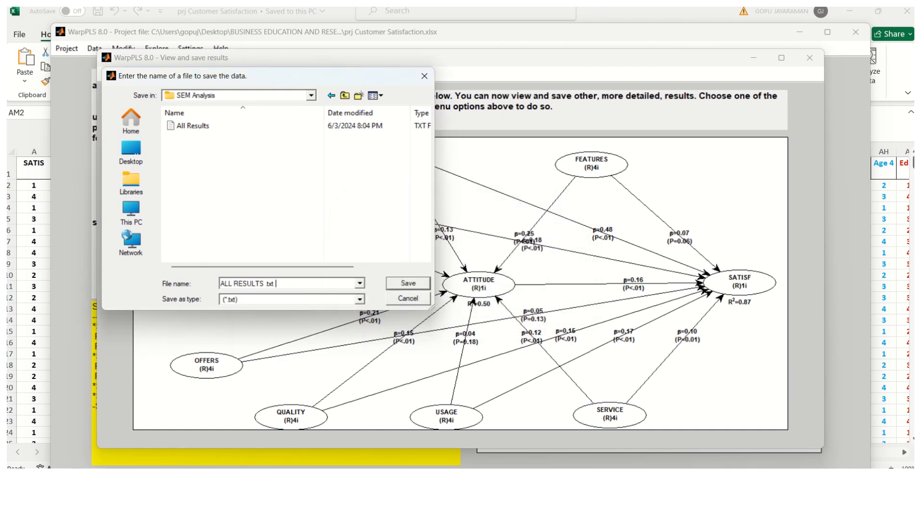
type("FINAL")
left_click(408, 284)
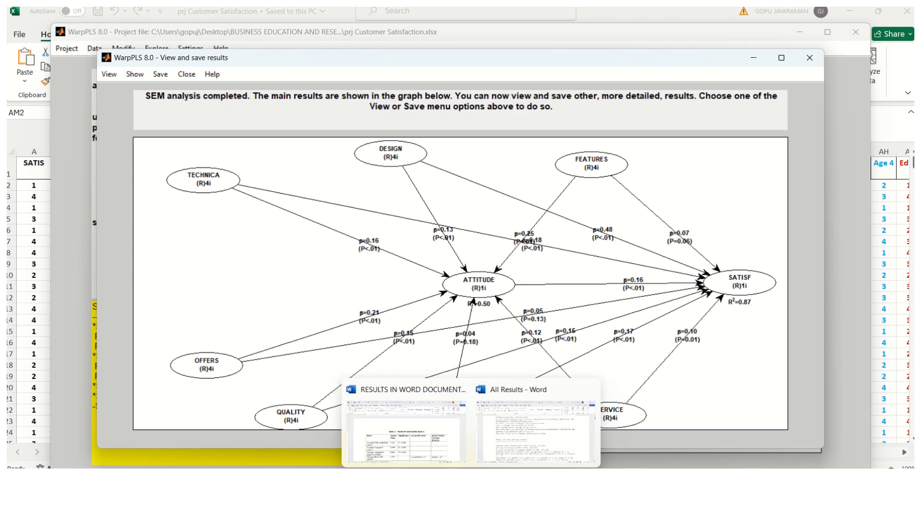
left_click(527, 438)
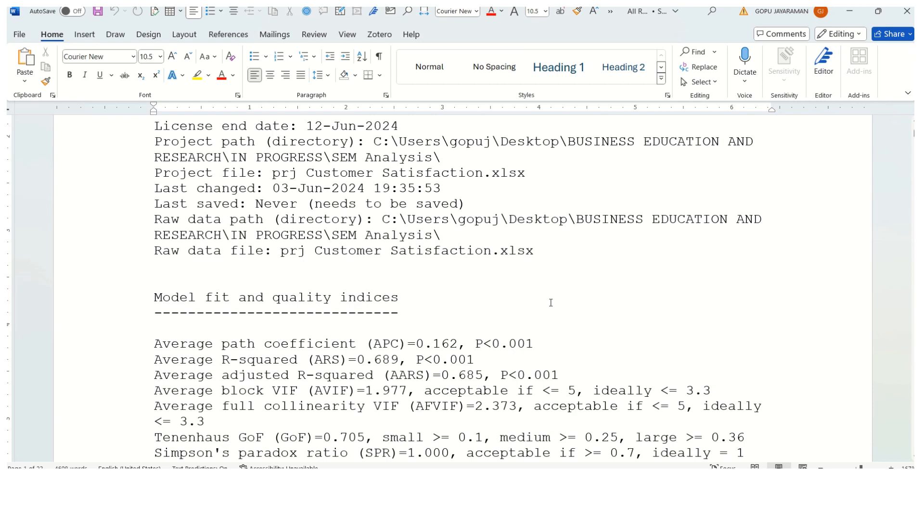
Step: Select the Model fit and quality indices block, from its heading down to the NLBCDR line
scroll(551, 302, "up", 6)
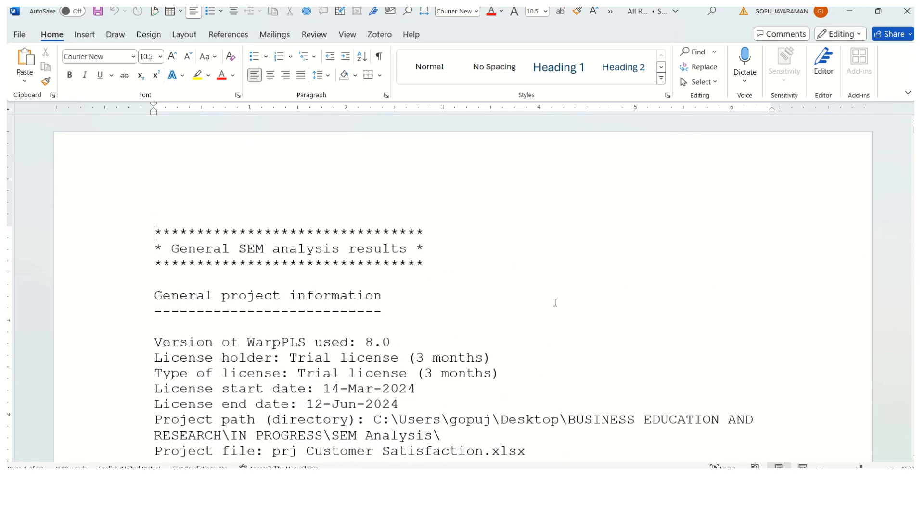
scroll(555, 302, "down", 3)
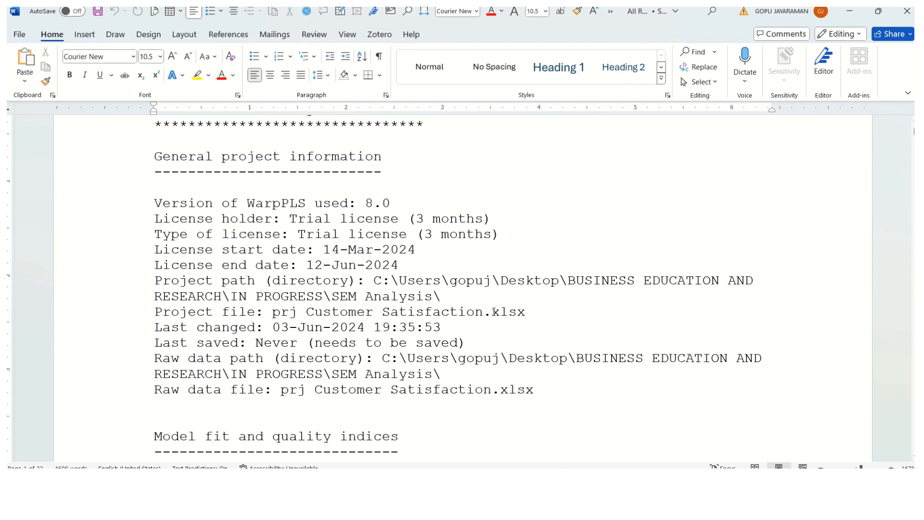
scroll(494, 312, "down", 7)
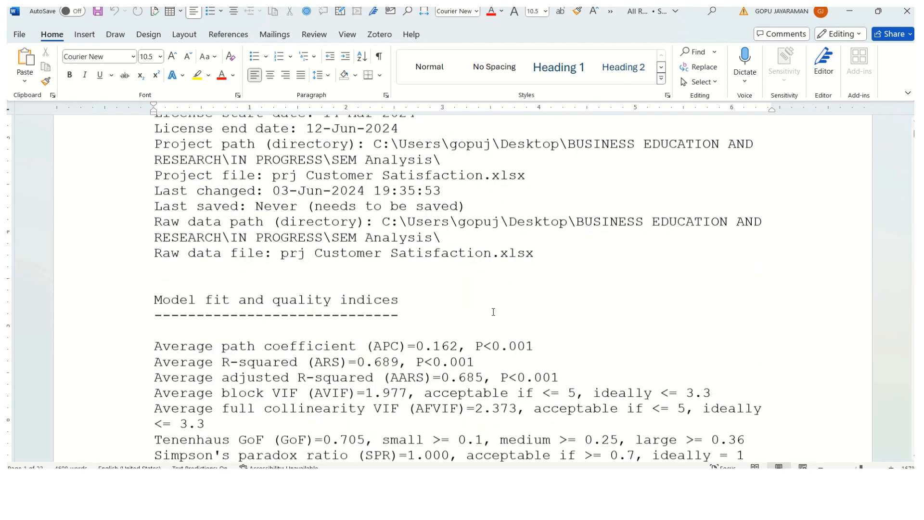
scroll(494, 311, "up", 1)
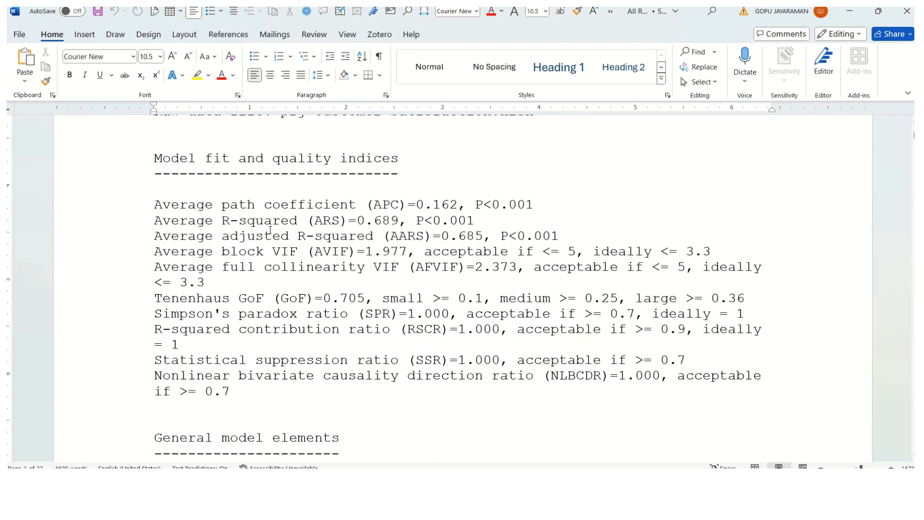
left_click_drag(156, 164, 506, 403)
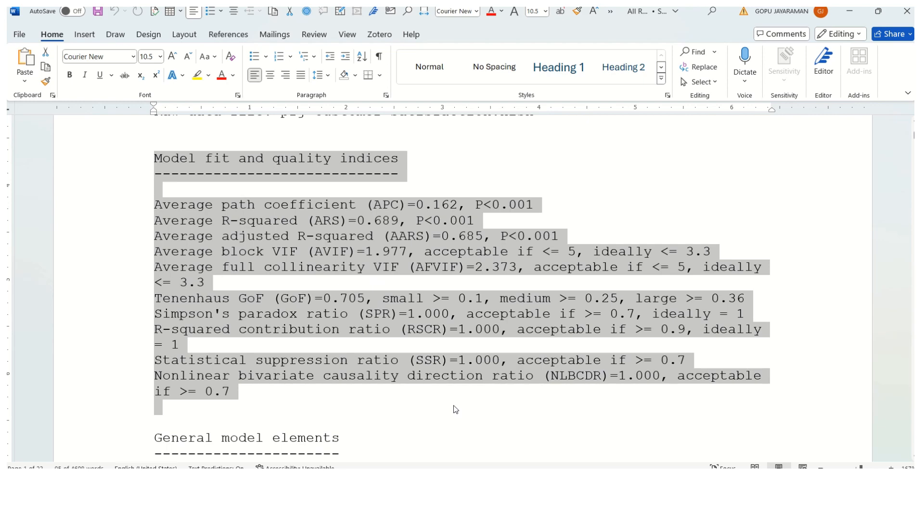
Step: Switch to the RESULTS IN WORD DOCUMENT file and locate Table 1 – Model Fit and Quality Indices
mouse_move(471, 483)
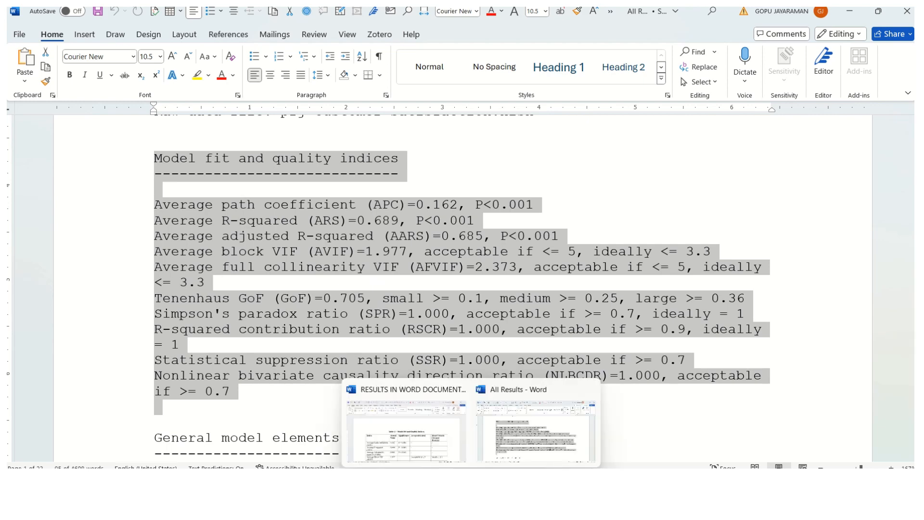
left_click(429, 443)
scroll(436, 311, "down", 3)
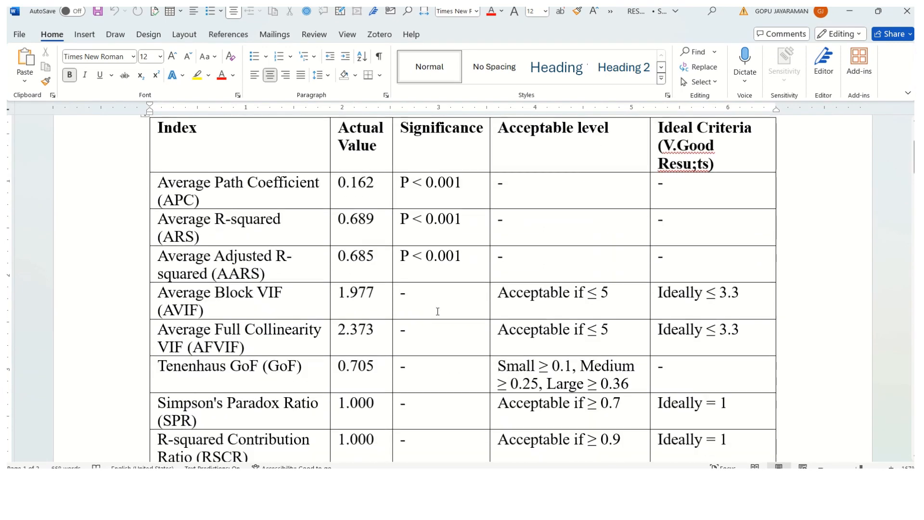
scroll(437, 310, "up", 2)
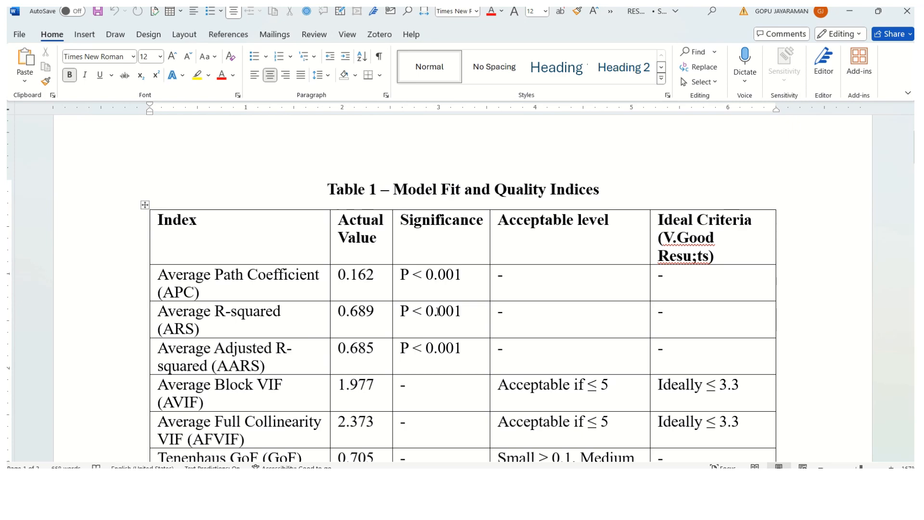
scroll(438, 311, "down", 2)
scroll(437, 311, "up", 1)
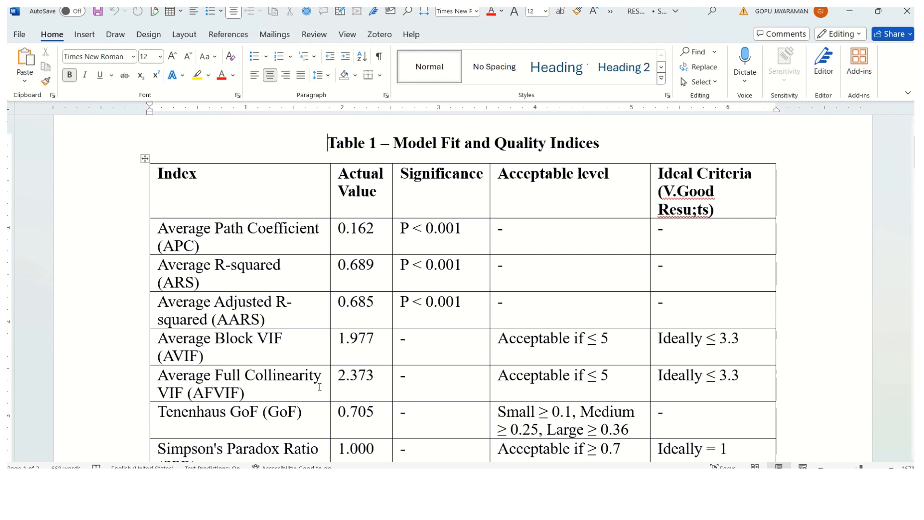
scroll(320, 387, "down", 2)
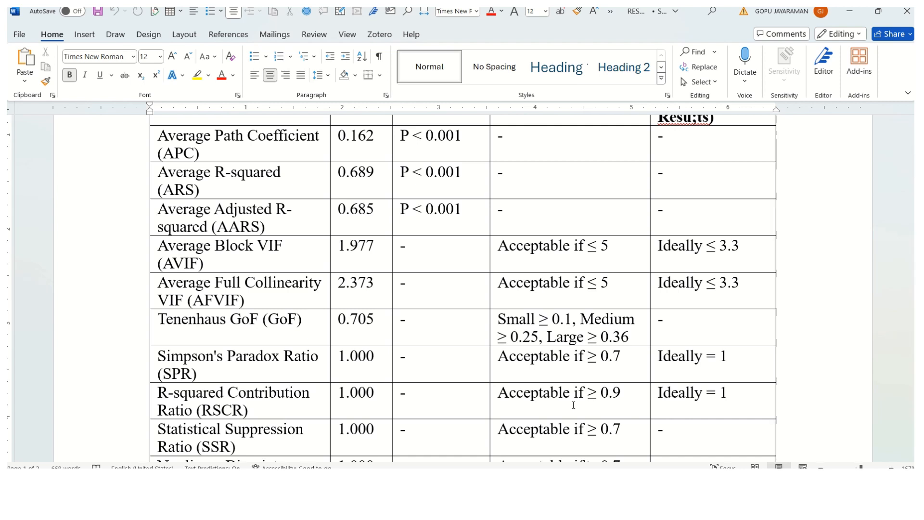
scroll(570, 405, "down", 1)
scroll(568, 405, "down", 2)
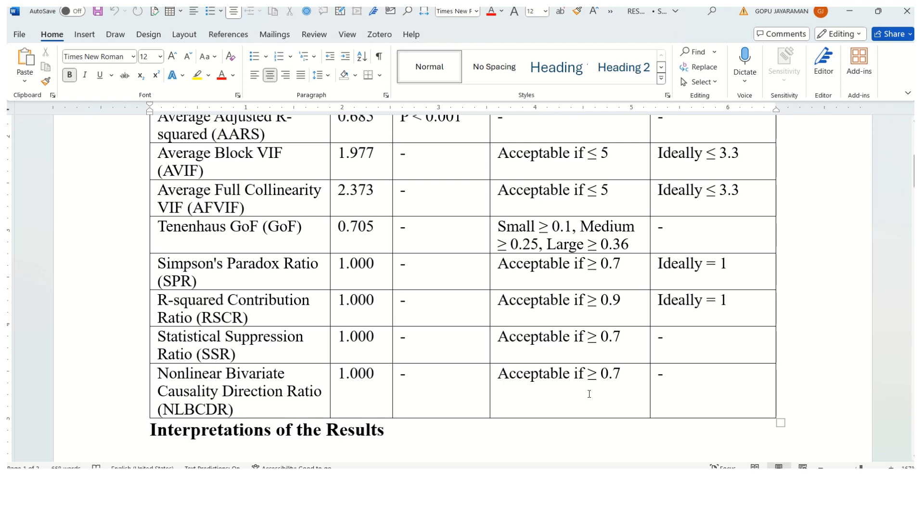
scroll(589, 393, "down", 5)
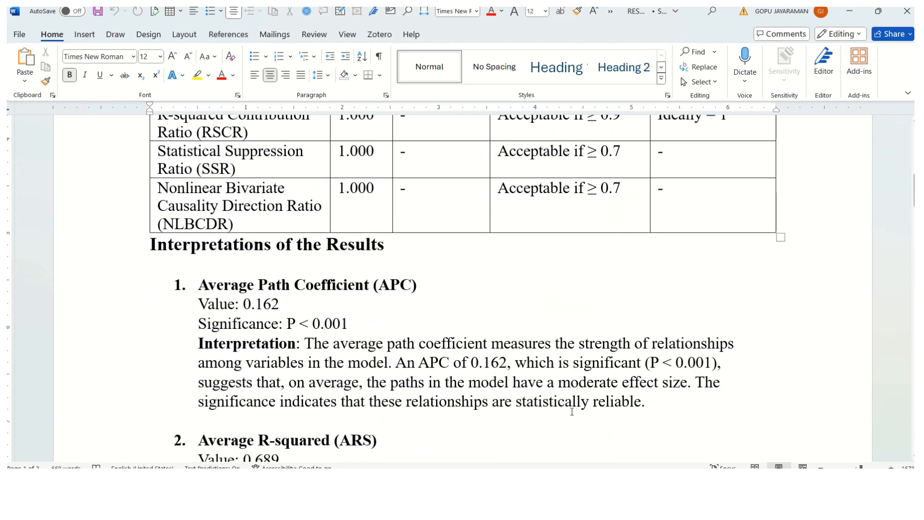
scroll(572, 409, "up", 5)
scroll(572, 410, "up", 3)
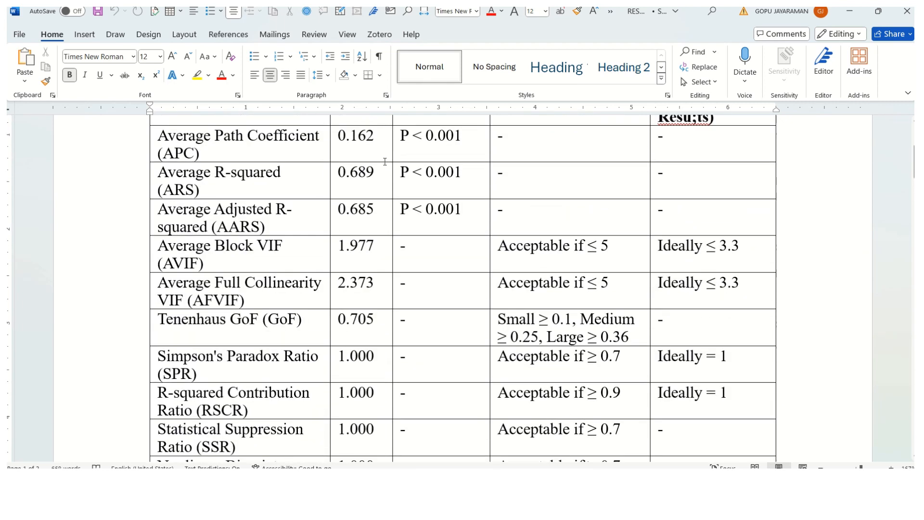
scroll(385, 162, "down", 10)
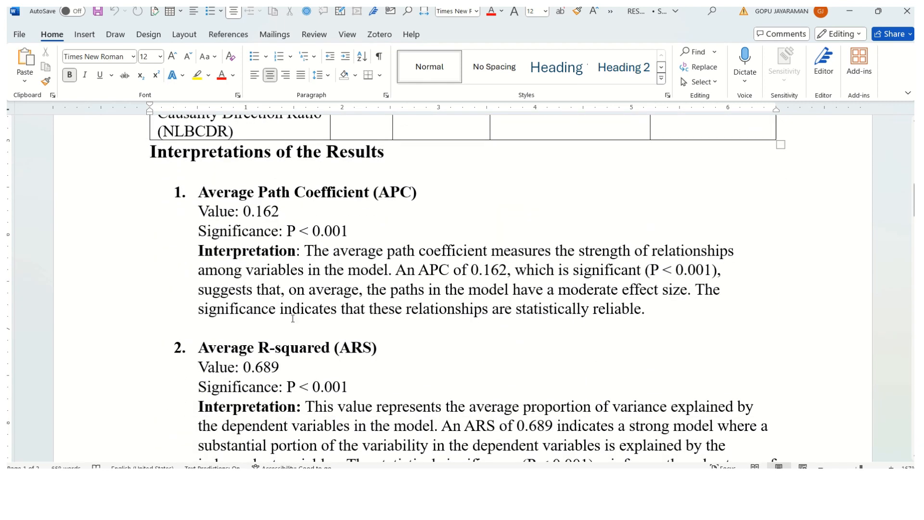